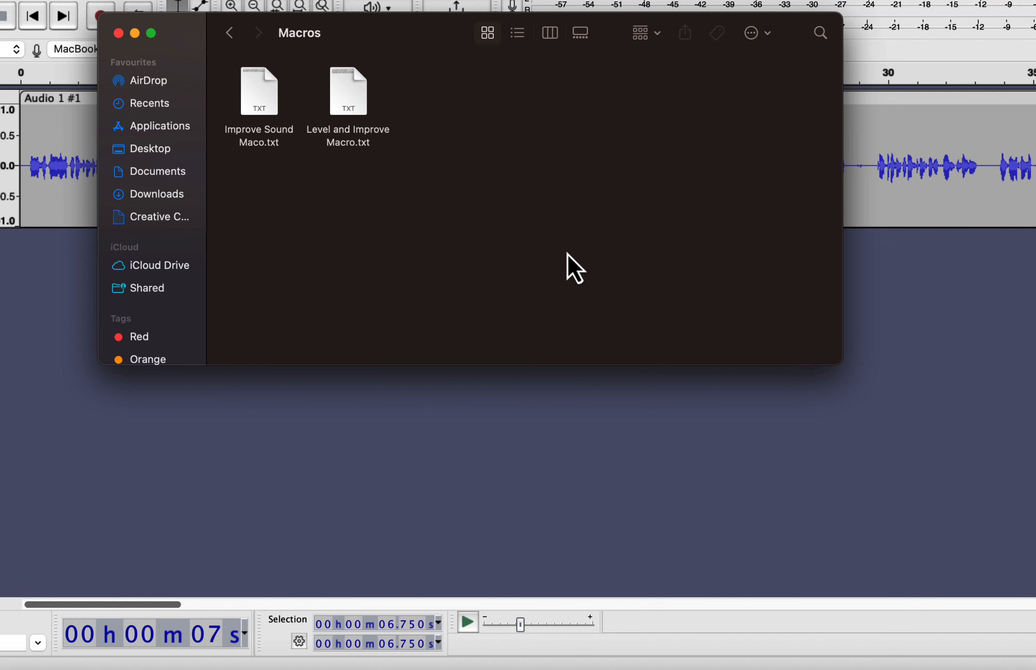
# Step: Browse the Macros folder and its macro text files before returning to the project
pyautogui.click(256, 125)
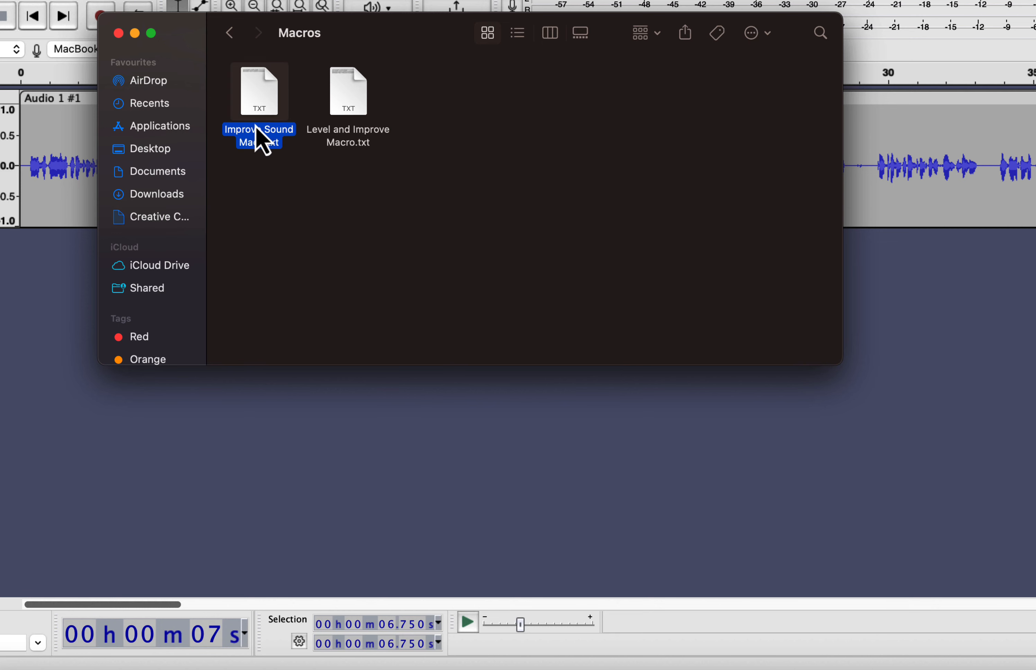
pyautogui.click(370, 139)
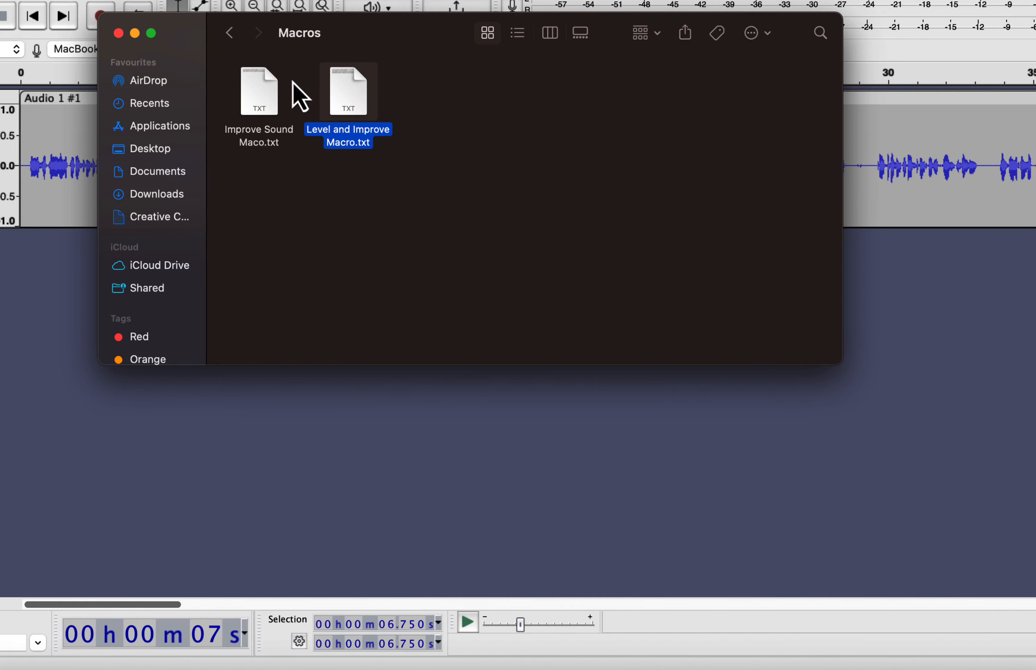
pyautogui.click(230, 33)
pyautogui.click(501, 291)
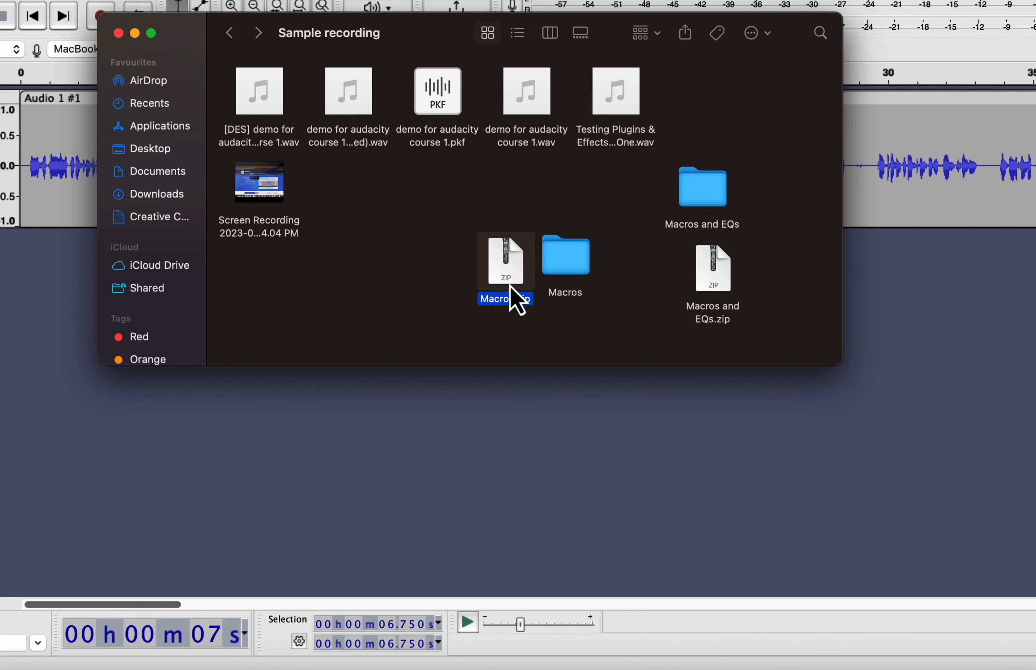
pyautogui.doubleClick(565, 266)
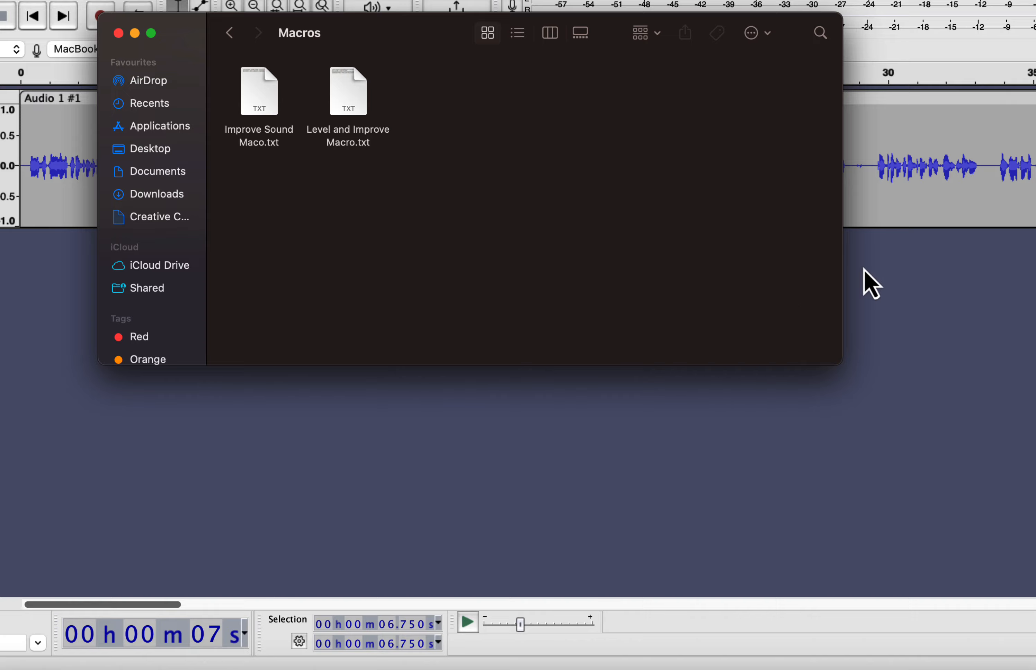
pyautogui.click(879, 270)
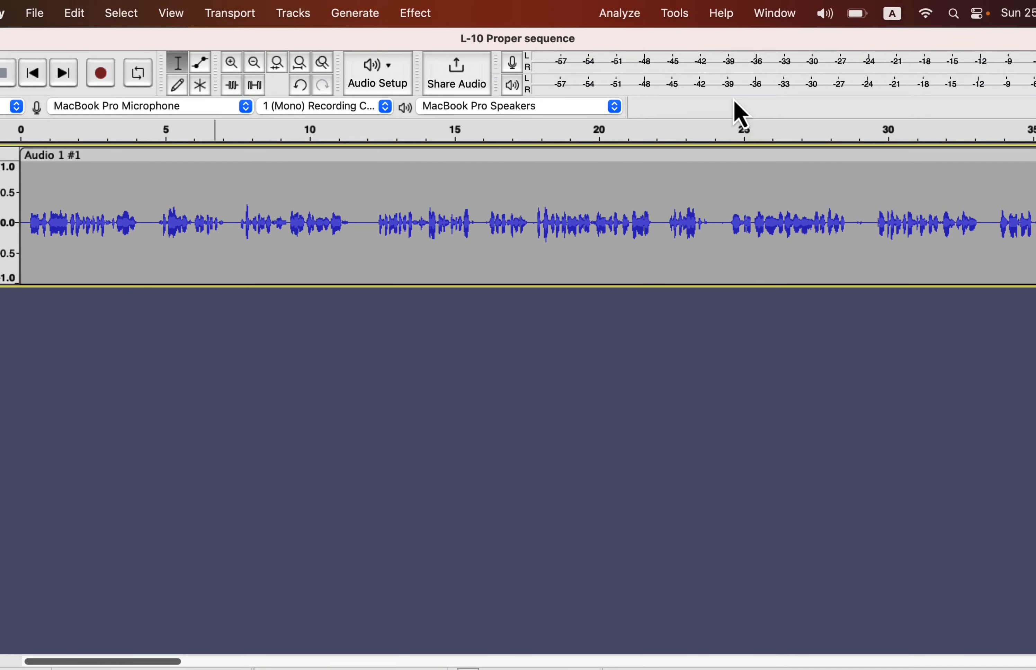
# Step: Open the Macro Manager and import the macro file Improve Sound Maco.txt
pyautogui.click(674, 14)
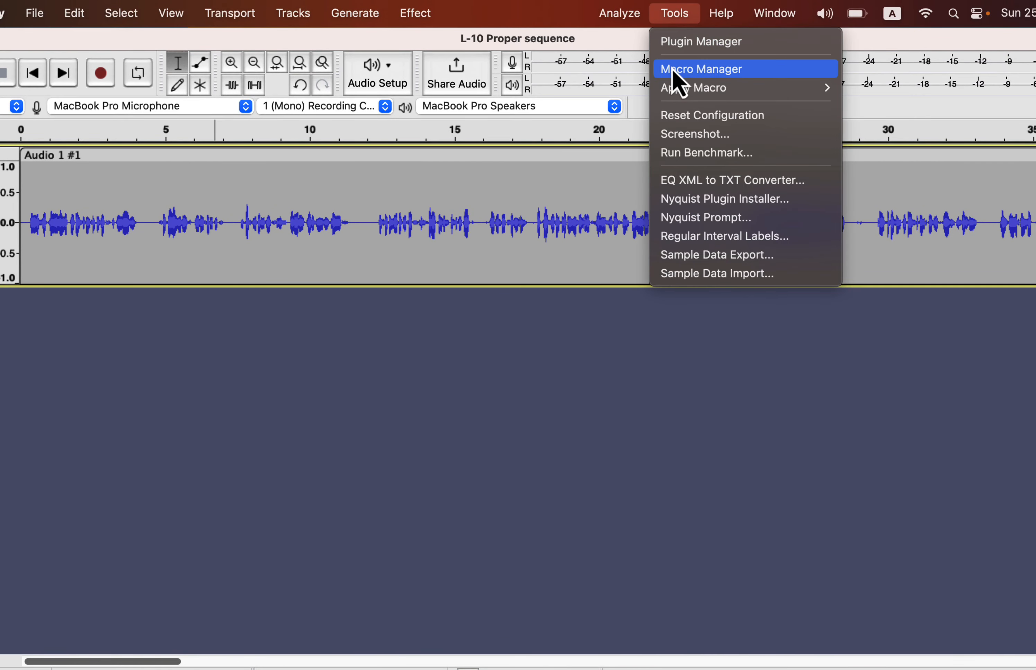
pyautogui.click(755, 78)
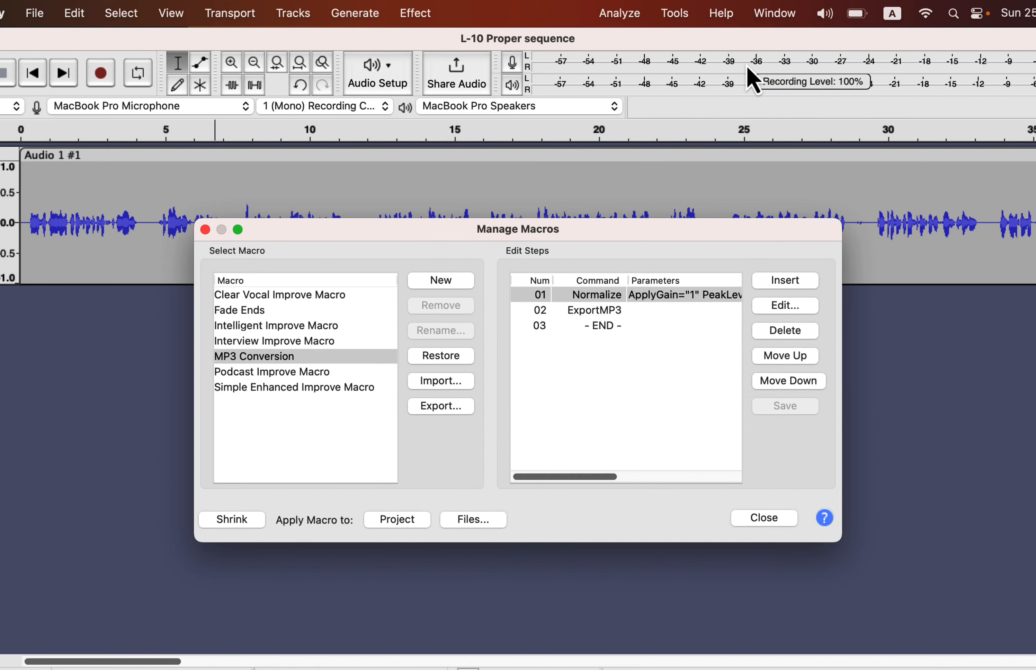
pyautogui.click(437, 382)
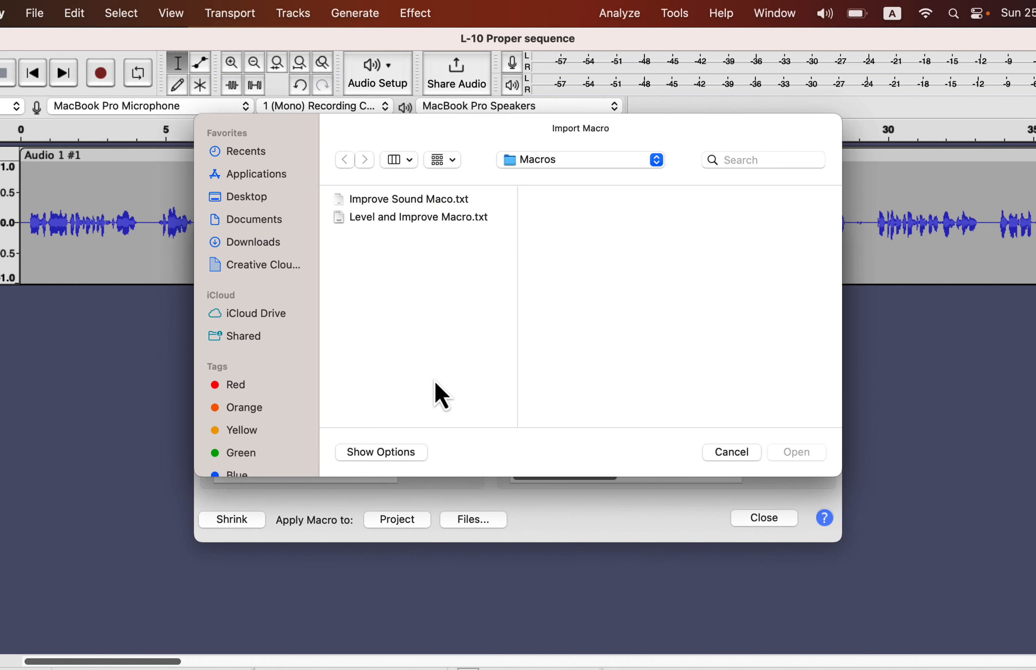
pyautogui.click(417, 205)
pyautogui.click(786, 454)
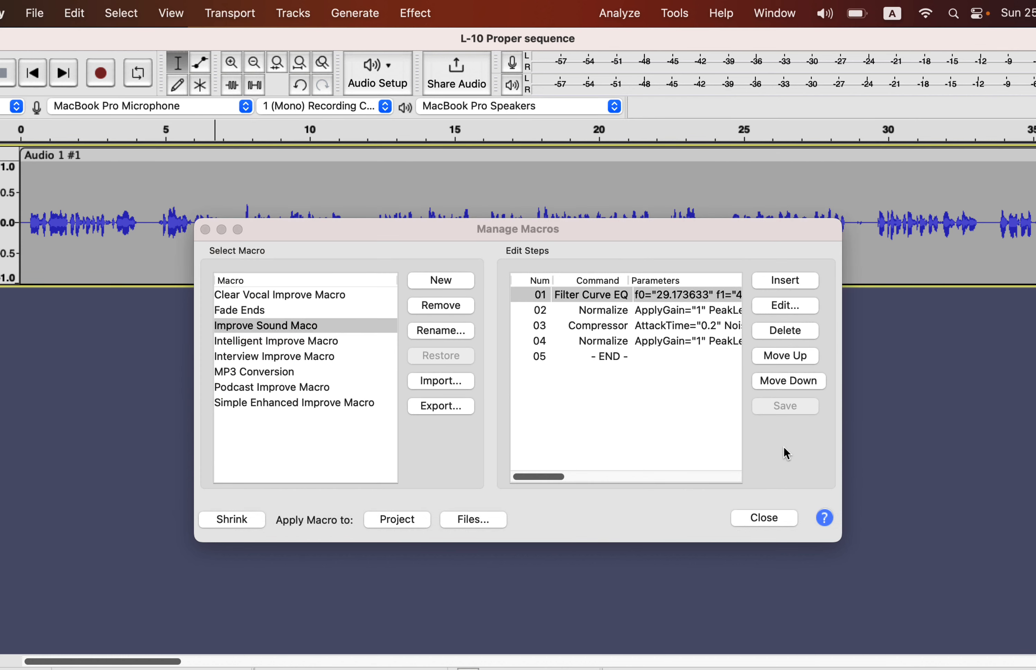
# Step: Import the macro file Level and Improve Macro.txt into the Macro Manager
pyautogui.click(452, 381)
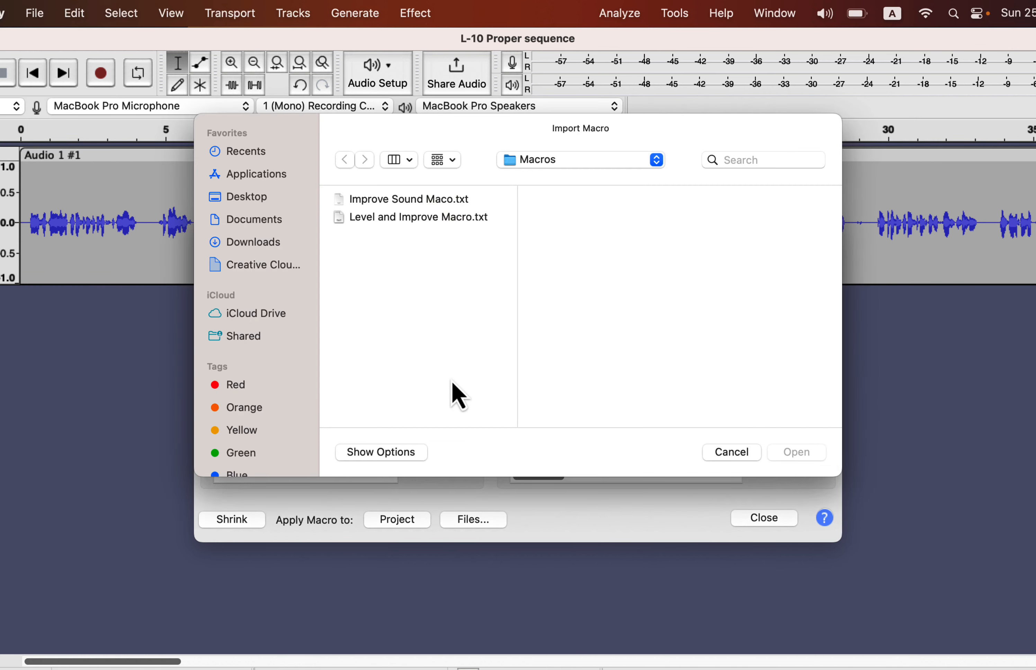
pyautogui.click(458, 216)
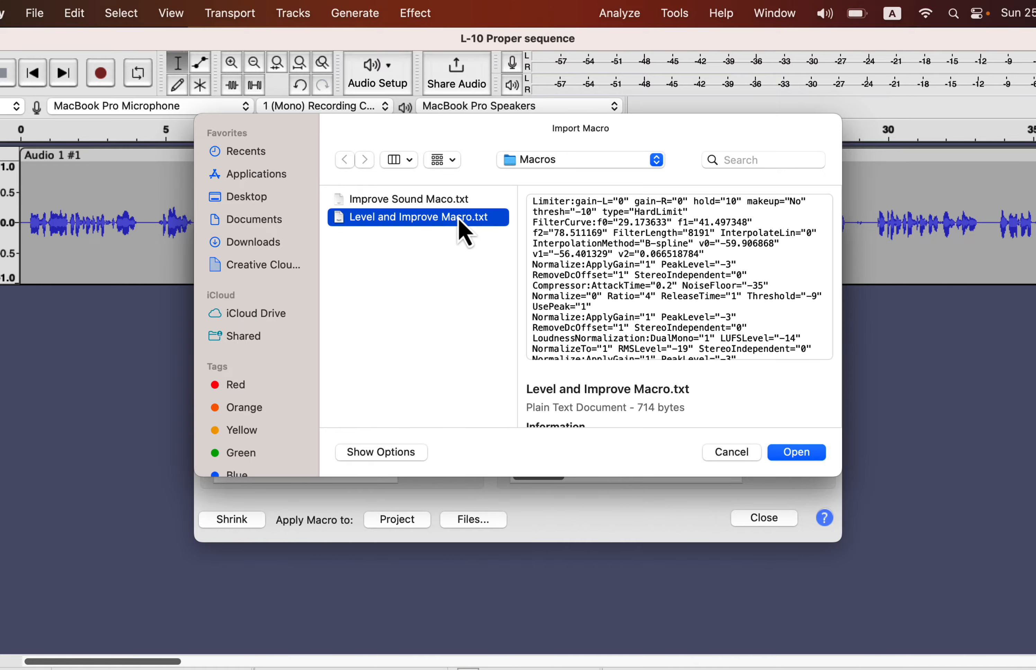
pyautogui.click(792, 452)
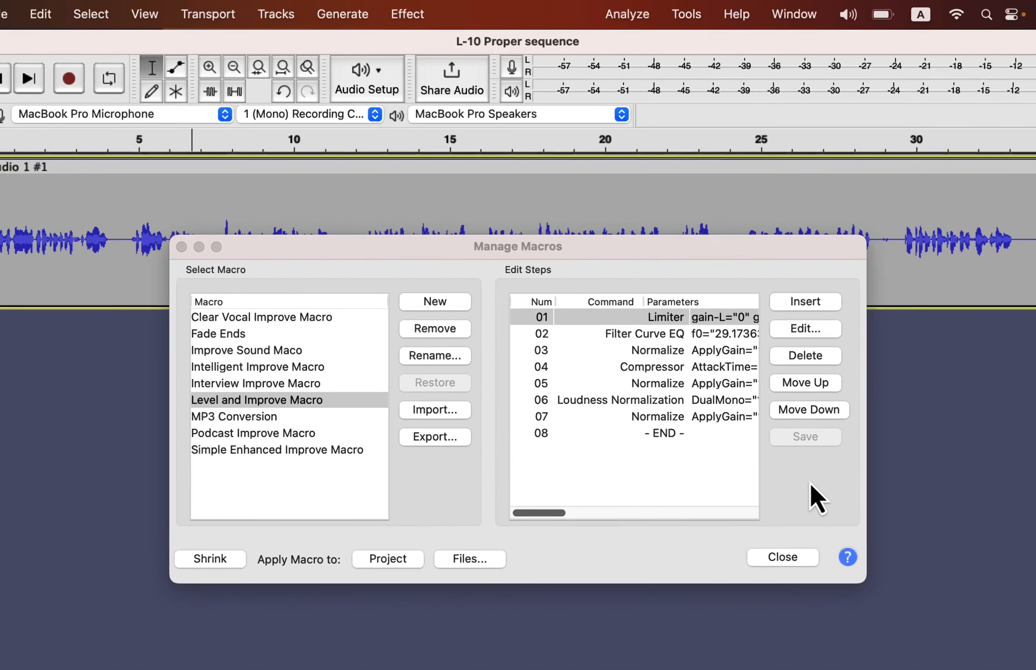
# Step: Review the steps of the Improve Sound Maco and Level and Improve Macro, then close the Macro Manager
pyautogui.click(288, 352)
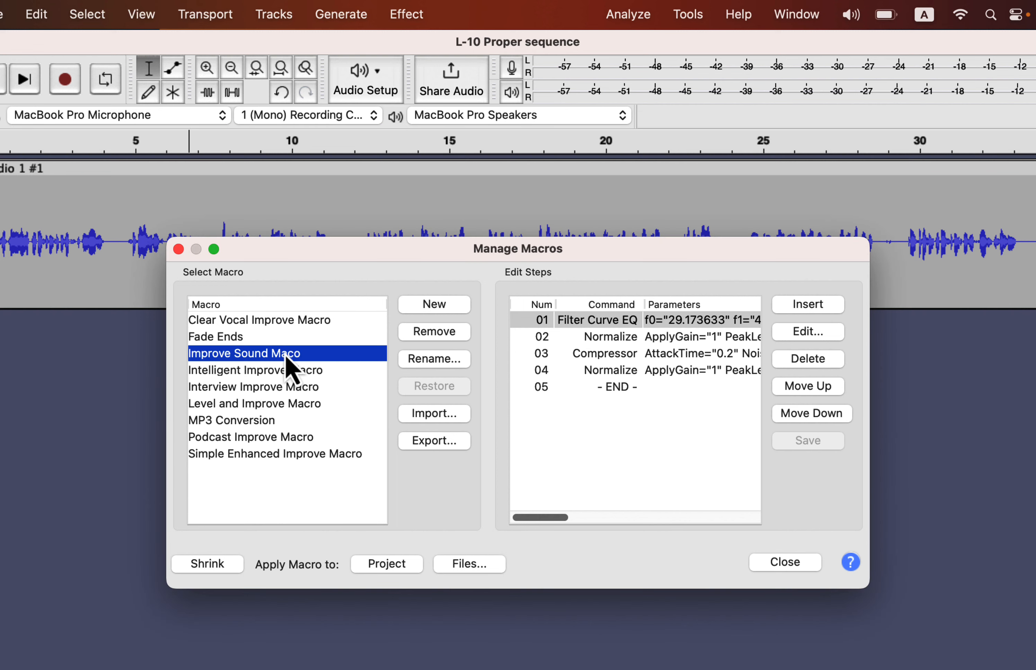
pyautogui.click(271, 404)
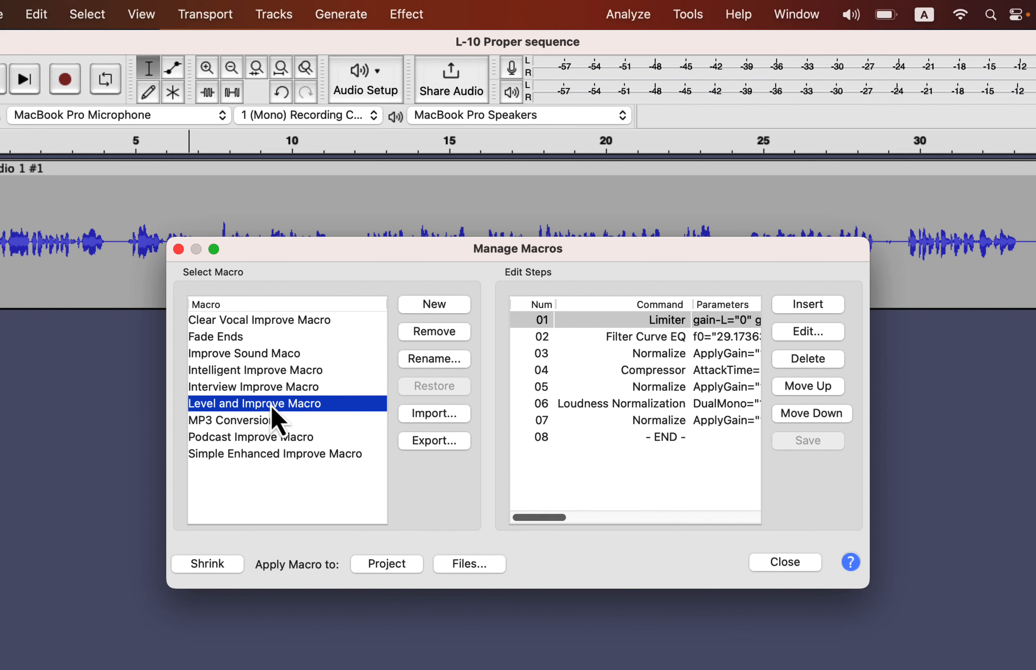
pyautogui.click(767, 566)
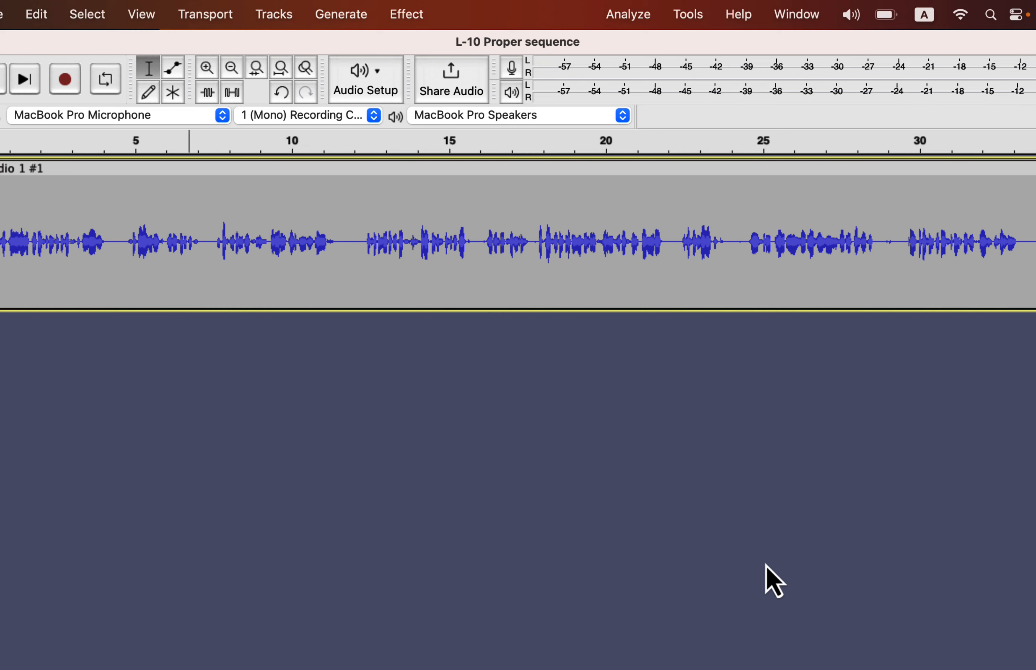
pyautogui.click(703, 16)
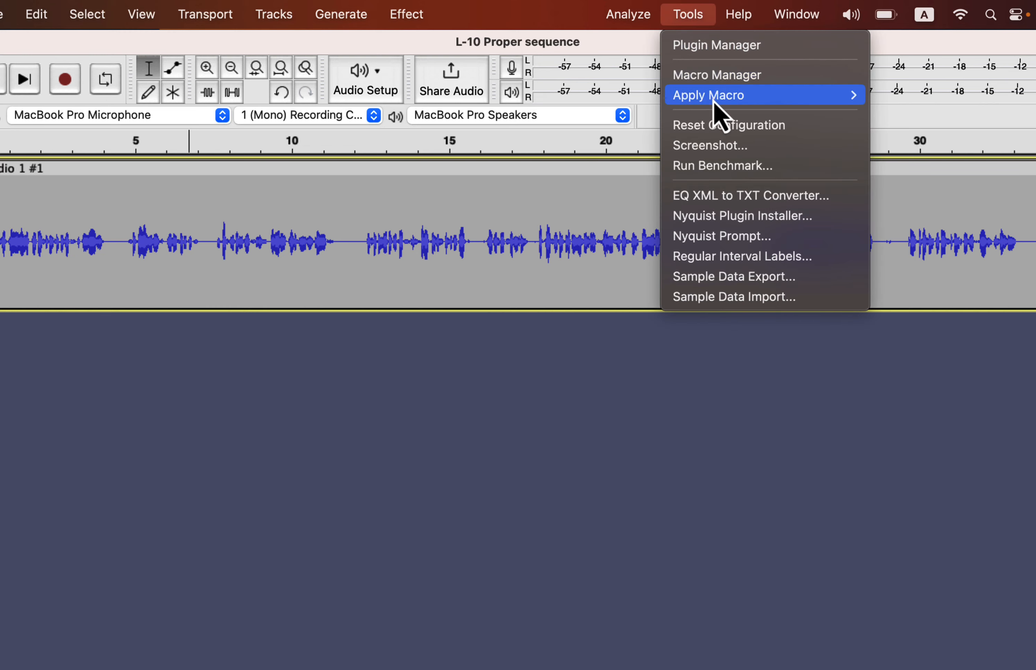
pyautogui.moveTo(718, 96)
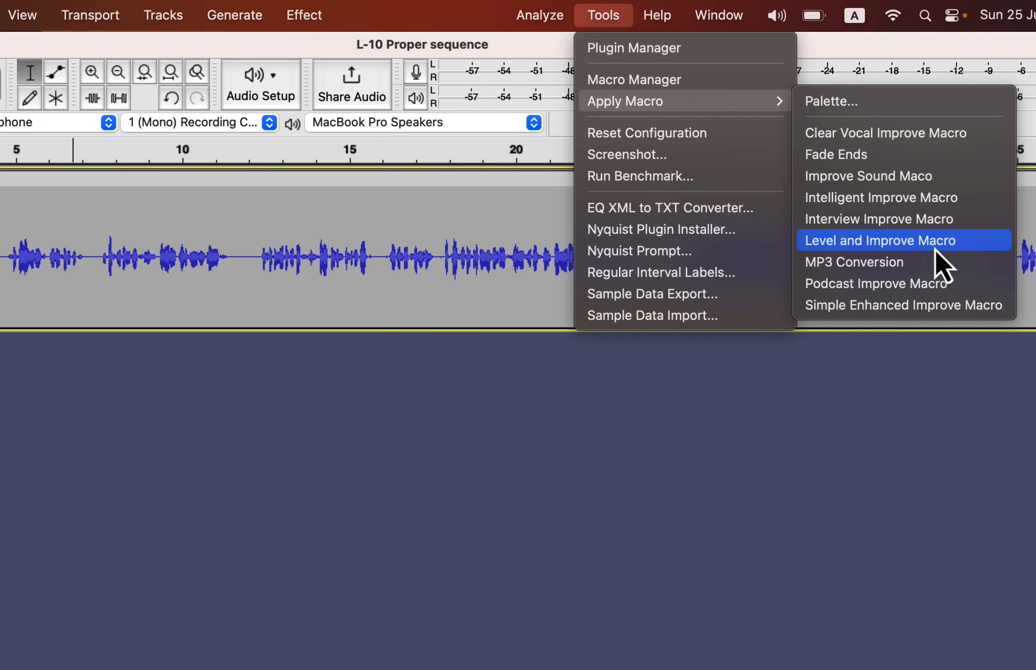
pyautogui.click(452, 348)
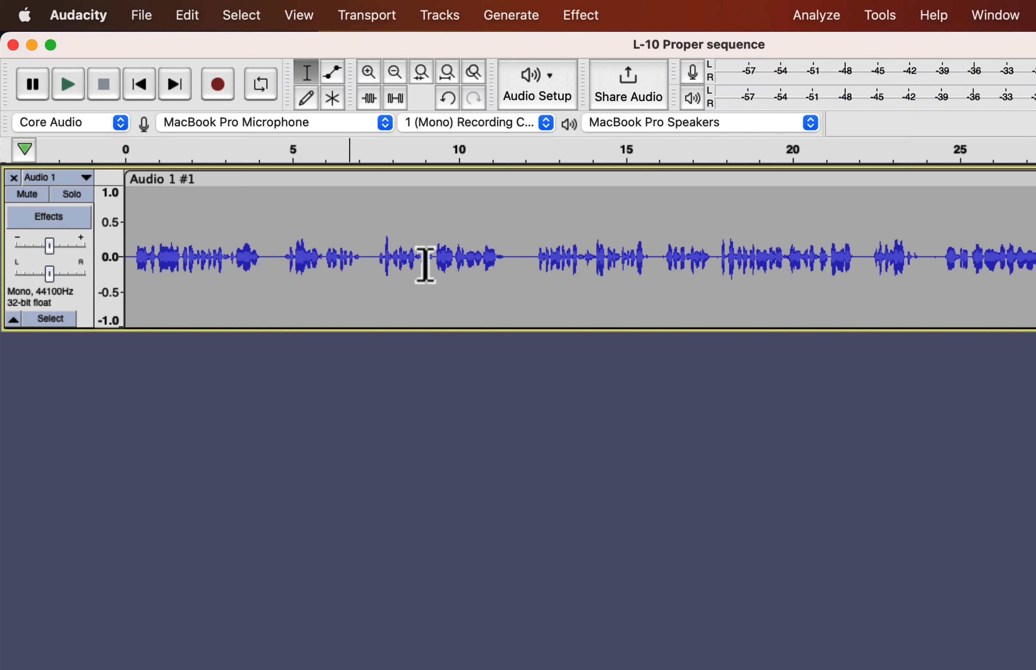
# Step: Select all the audio and run the ACX Check analysis on it
pyautogui.press('super+a')
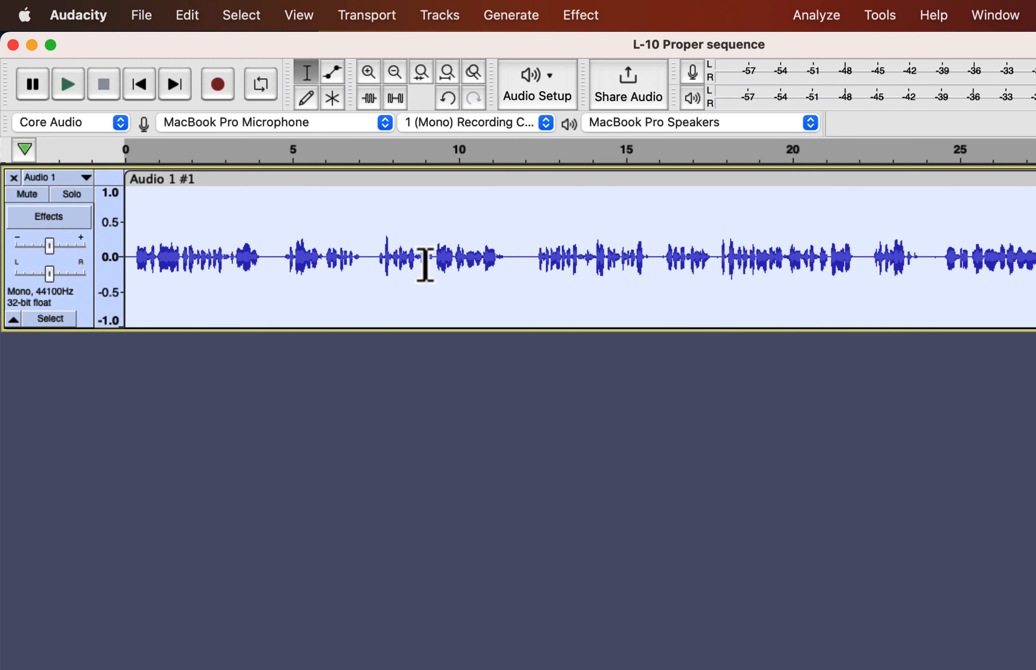
pyautogui.click(818, 17)
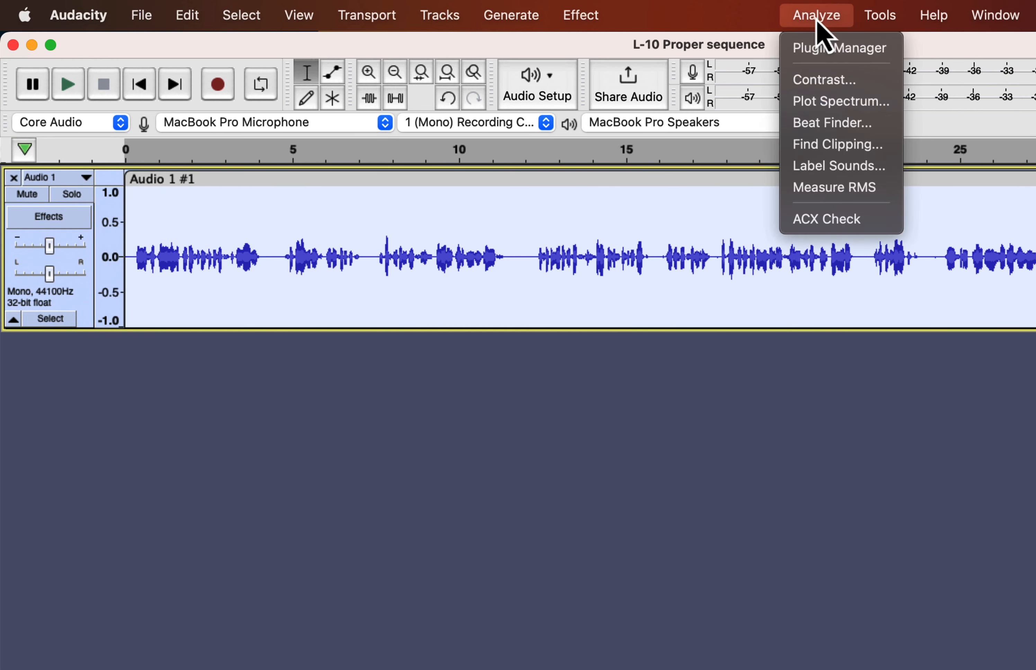
pyautogui.click(873, 222)
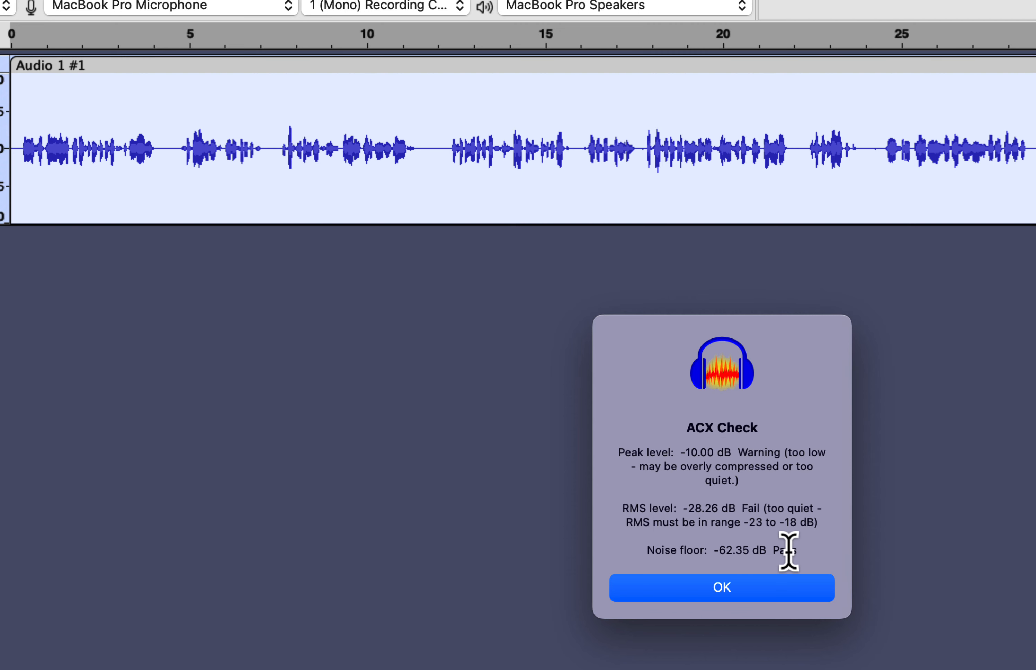
pyautogui.click(732, 587)
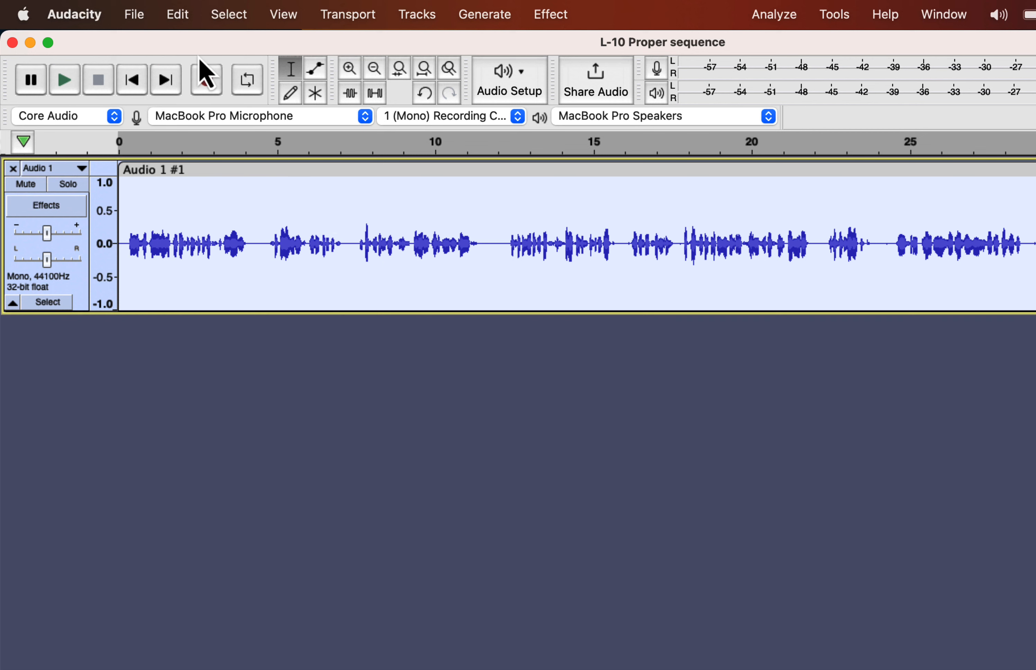
# Step: Duplicate the audio track and select the new lower copy
pyautogui.click(179, 15)
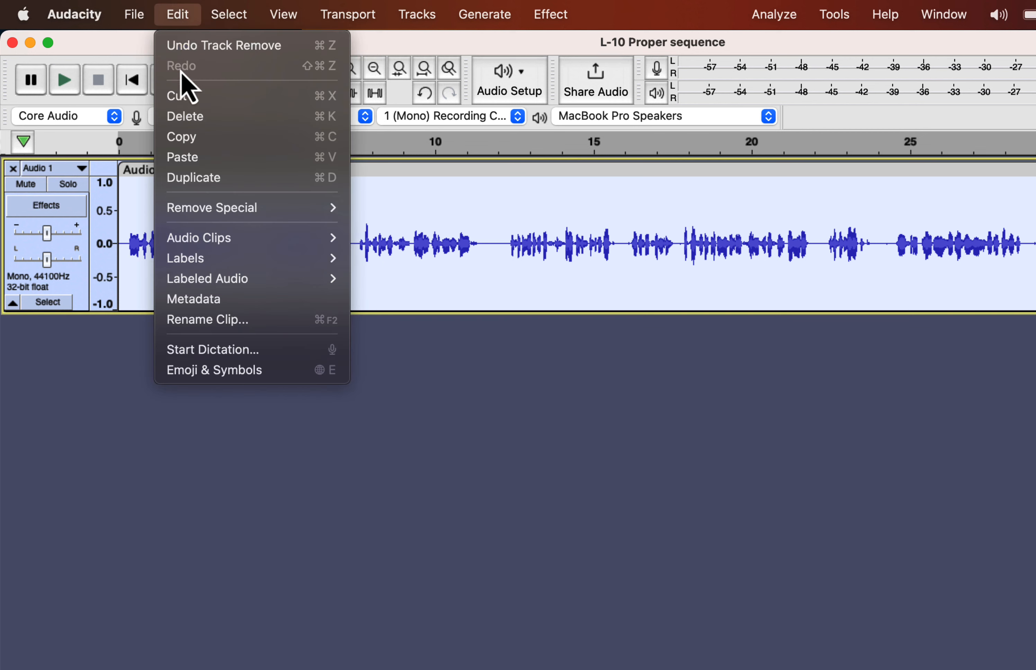
pyautogui.click(190, 178)
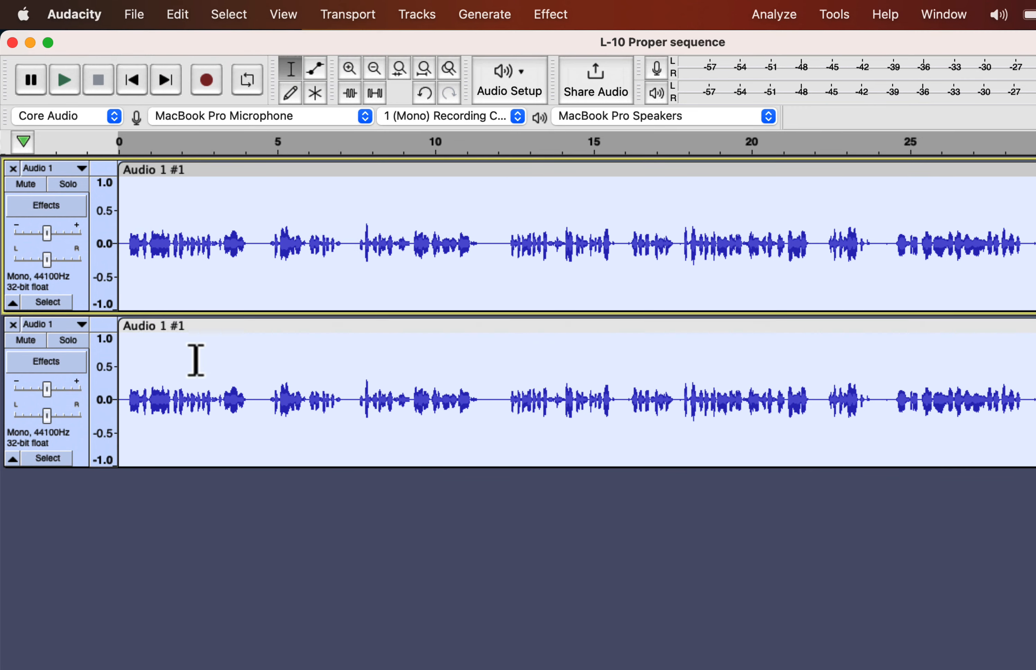
pyautogui.click(197, 383)
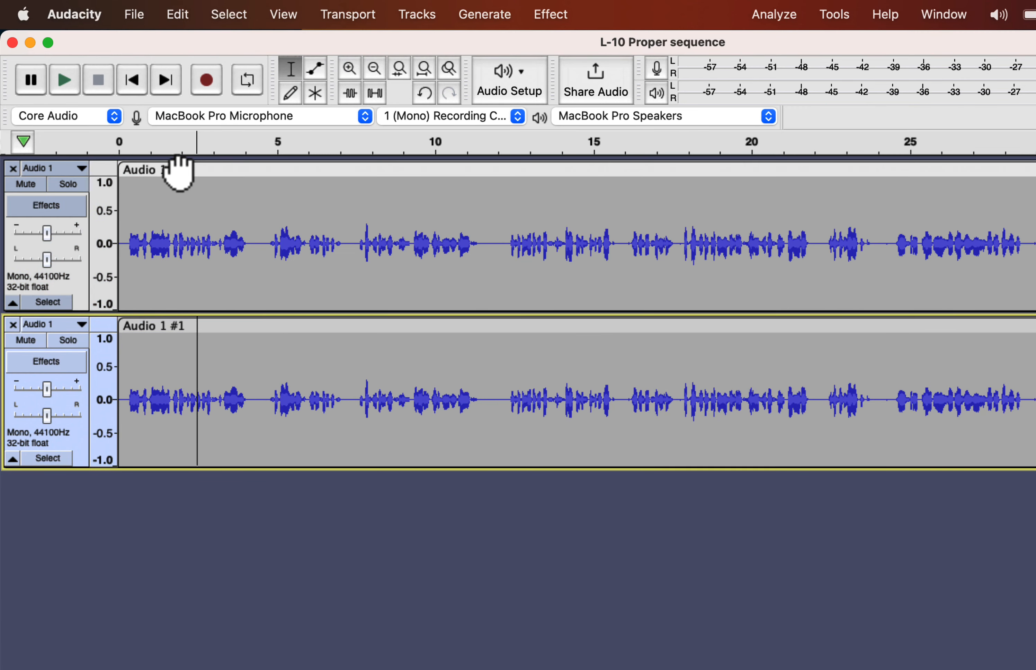
# Step: Rename the upper track's clip to original
pyautogui.doubleClick(179, 169)
pyautogui.write('original')
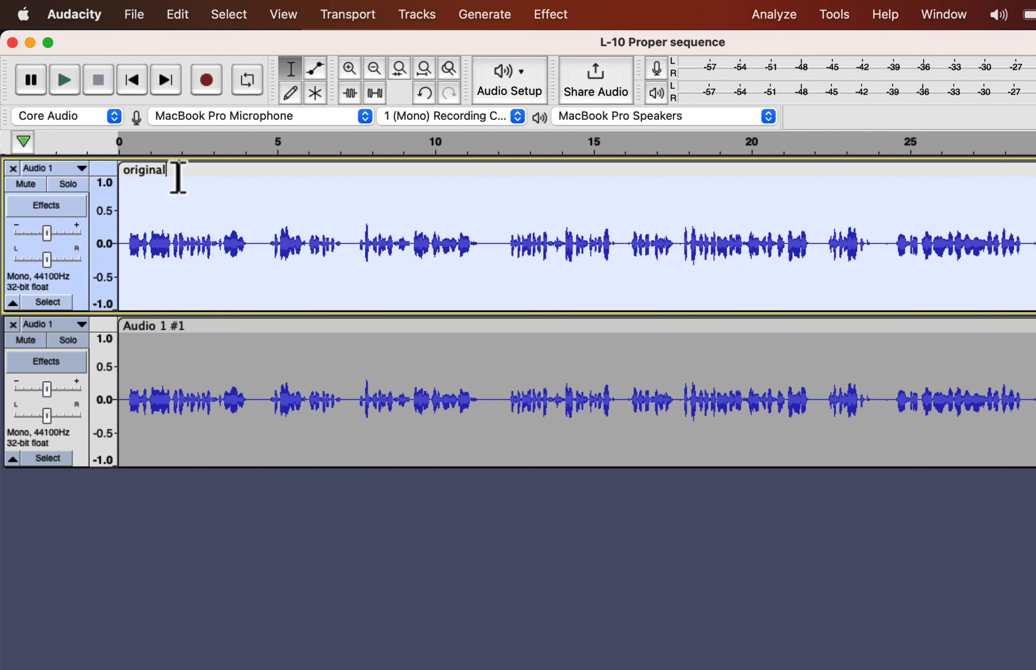
pyautogui.click(157, 397)
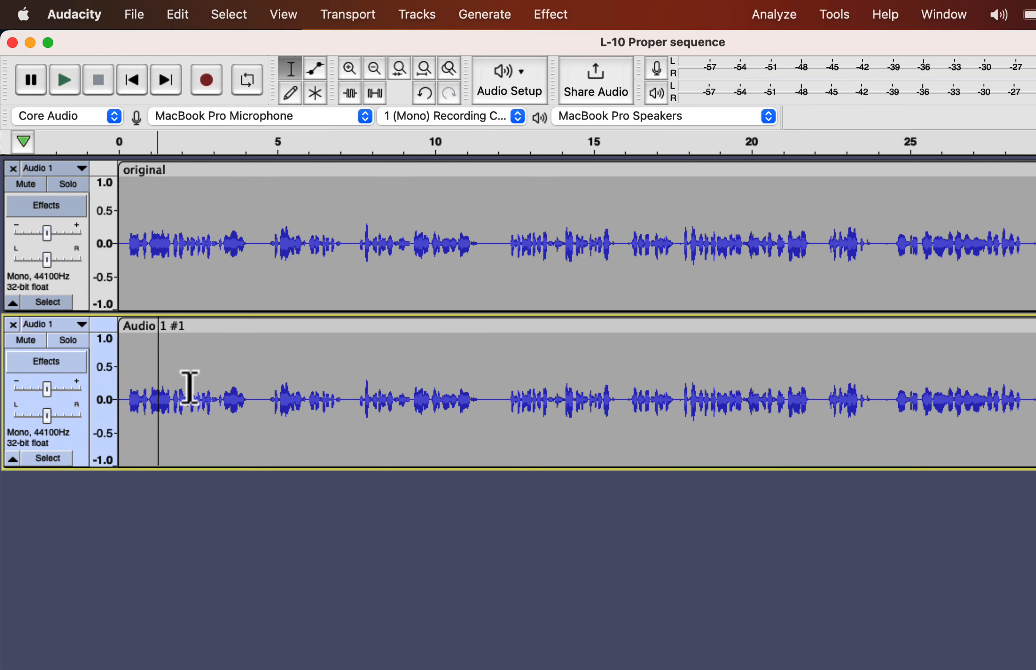
# Step: Apply the Level and Improve Macro to the lower track's clip
pyautogui.doubleClick(188, 388)
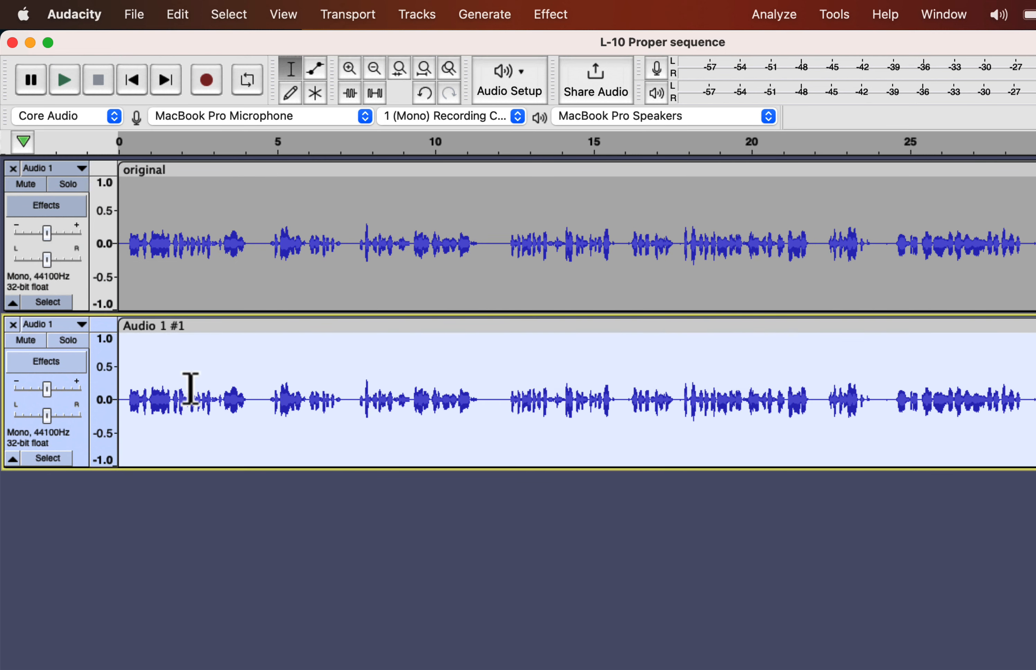
pyautogui.click(827, 15)
pyautogui.moveTo(622, 97)
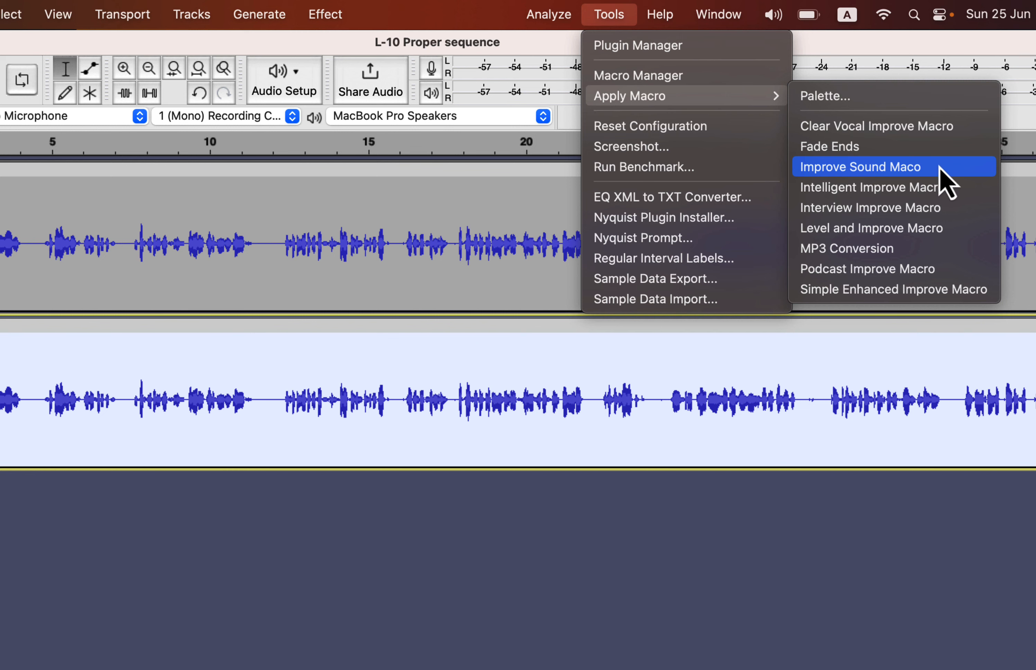
pyautogui.click(912, 233)
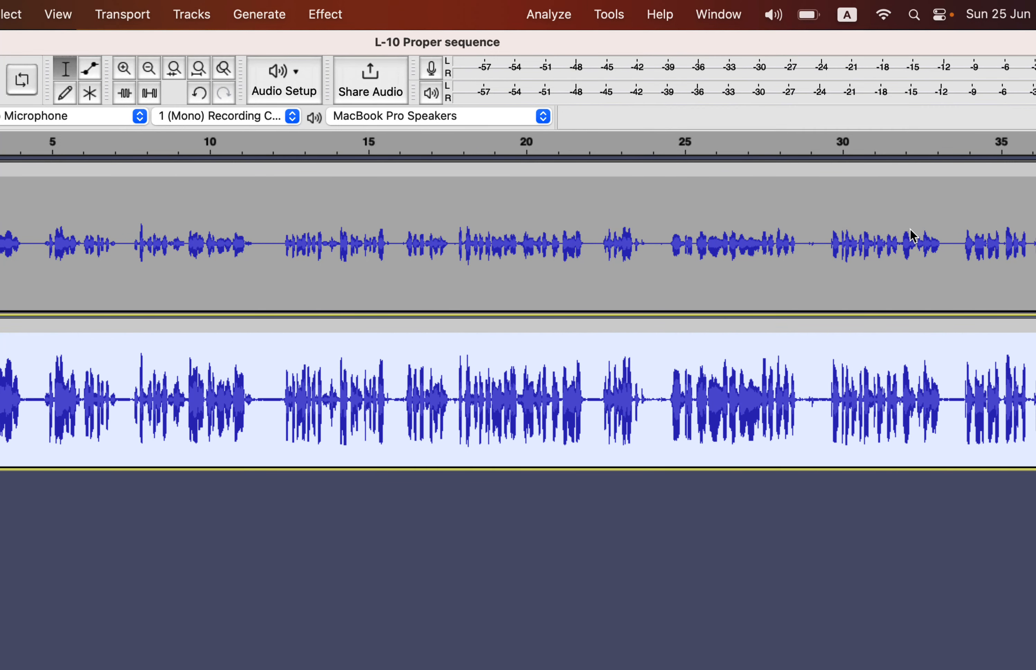
# Step: Compare the versions by soloing and playing the original track, then soloing and playing the macro-improved track
pyautogui.click(489, 399)
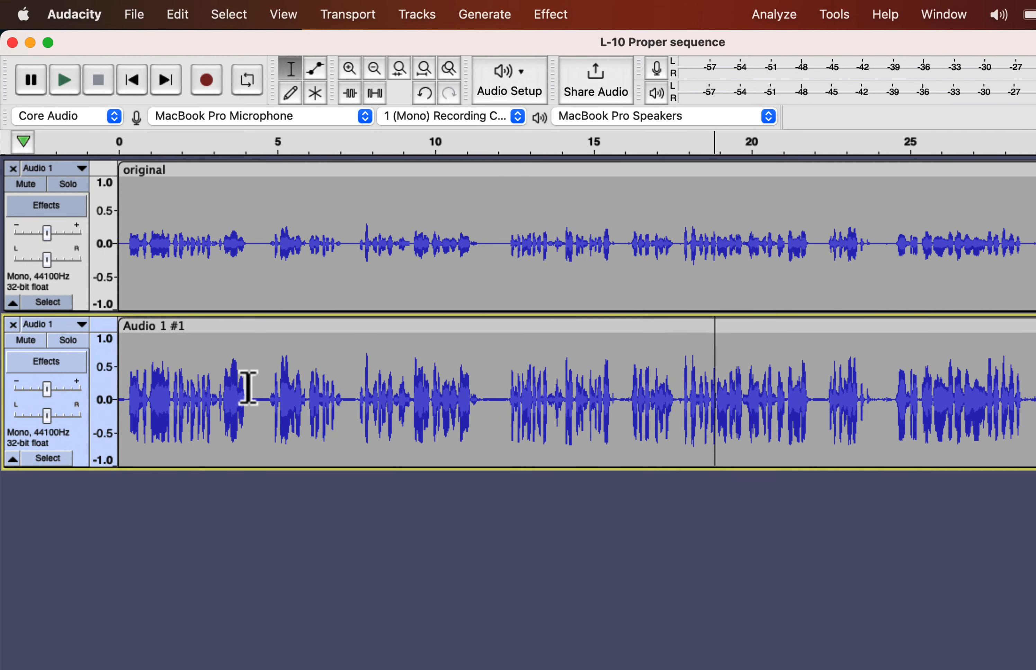
pyautogui.click(70, 186)
pyautogui.click(119, 243)
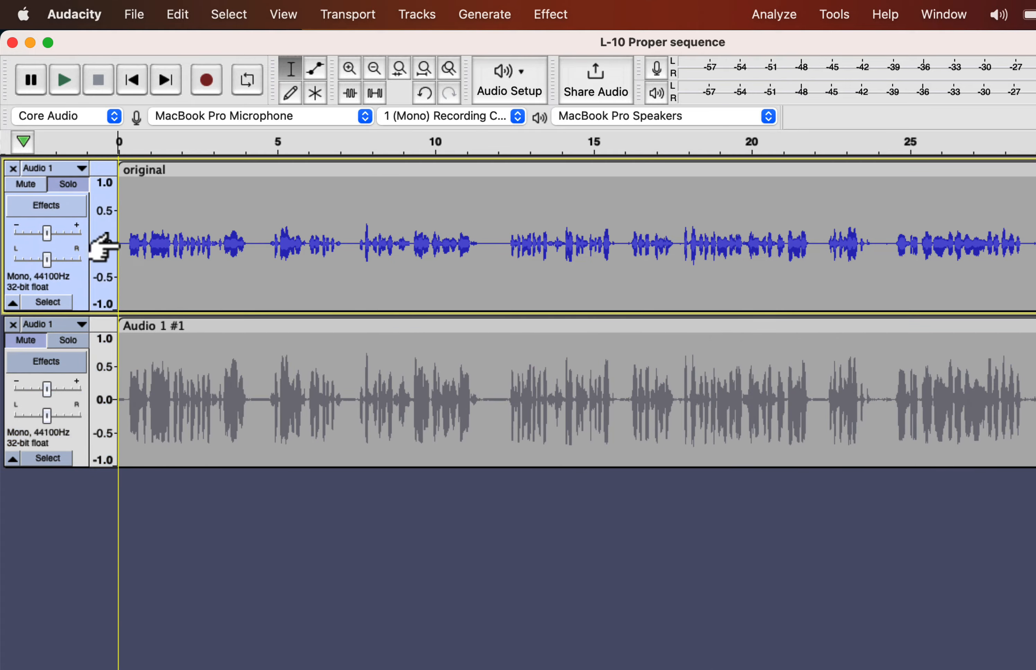
pyautogui.press('space')
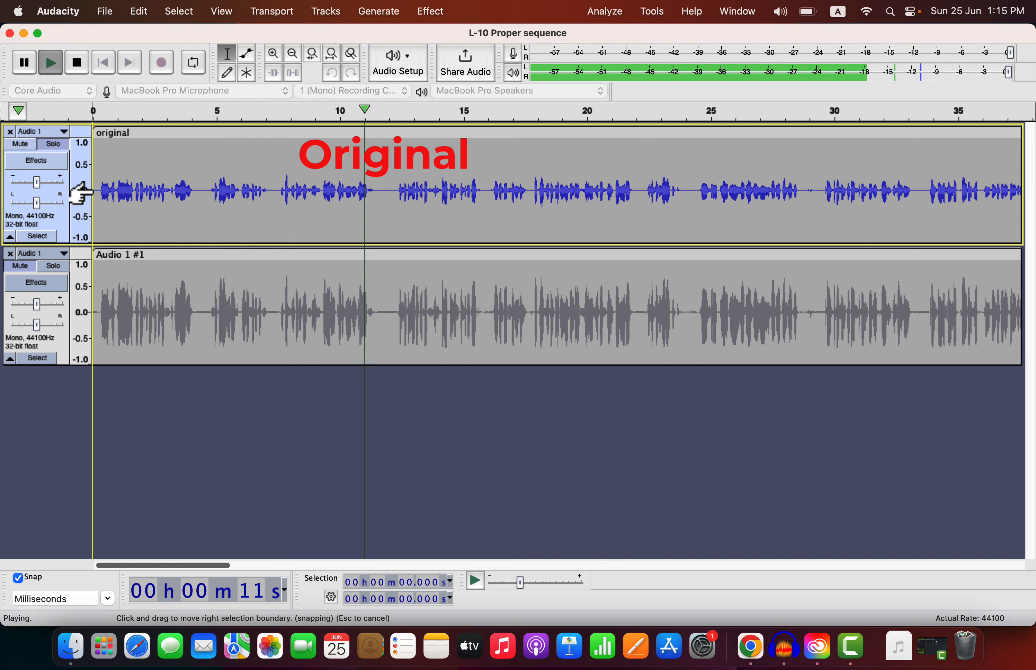
pyautogui.press('space')
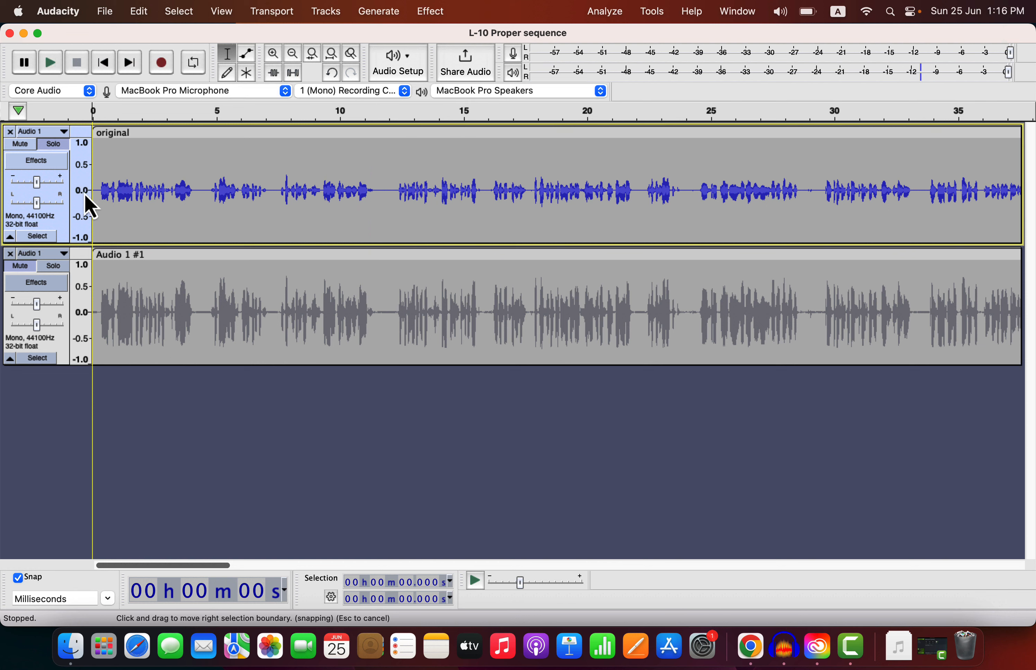
pyautogui.click(52, 267)
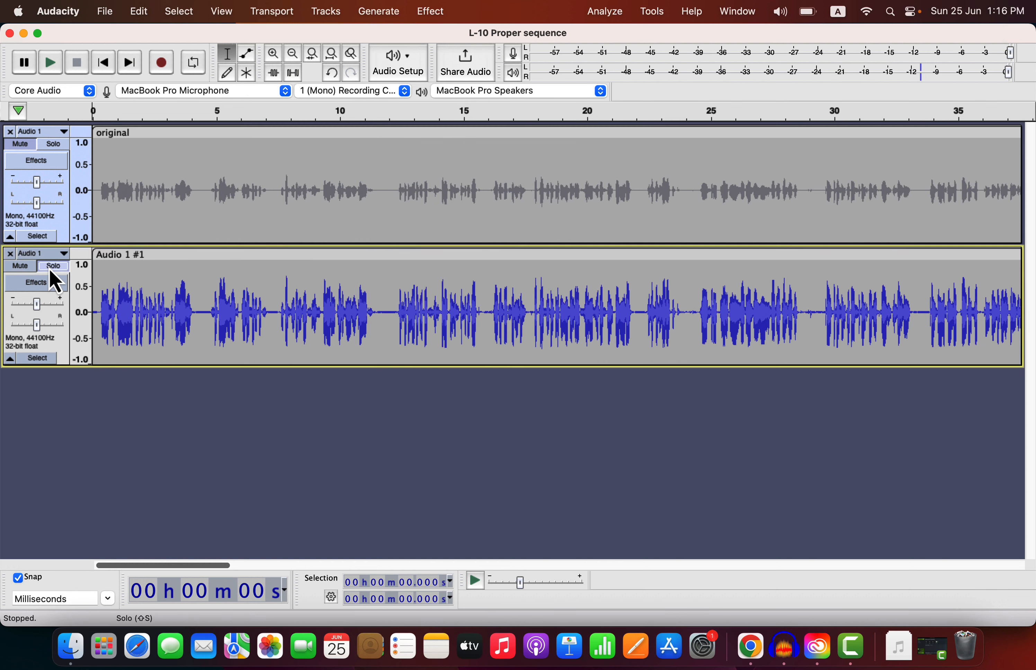
pyautogui.press('space')
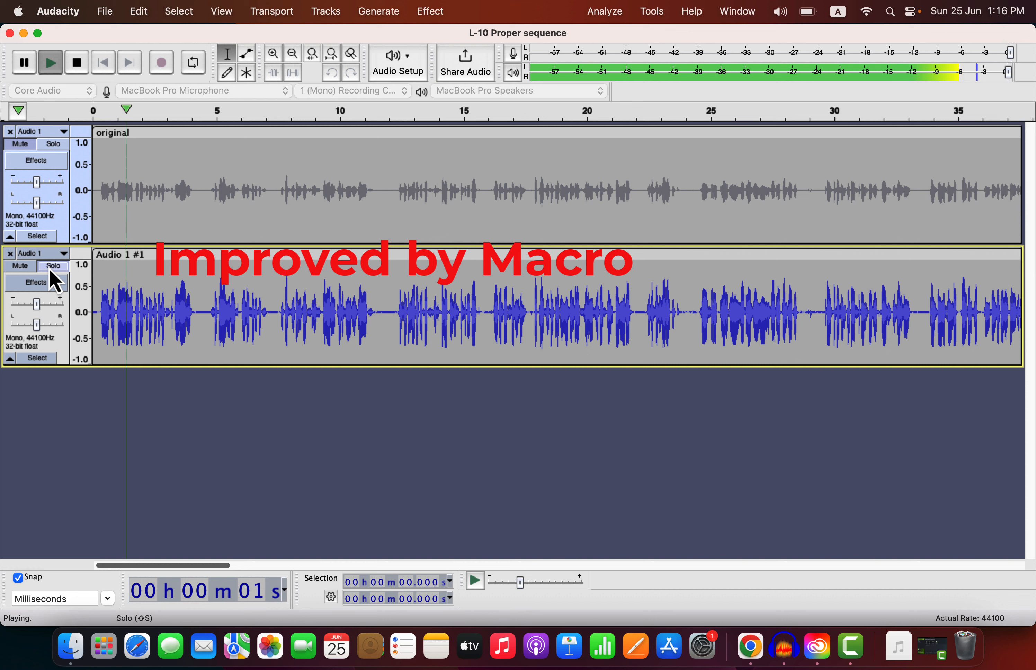
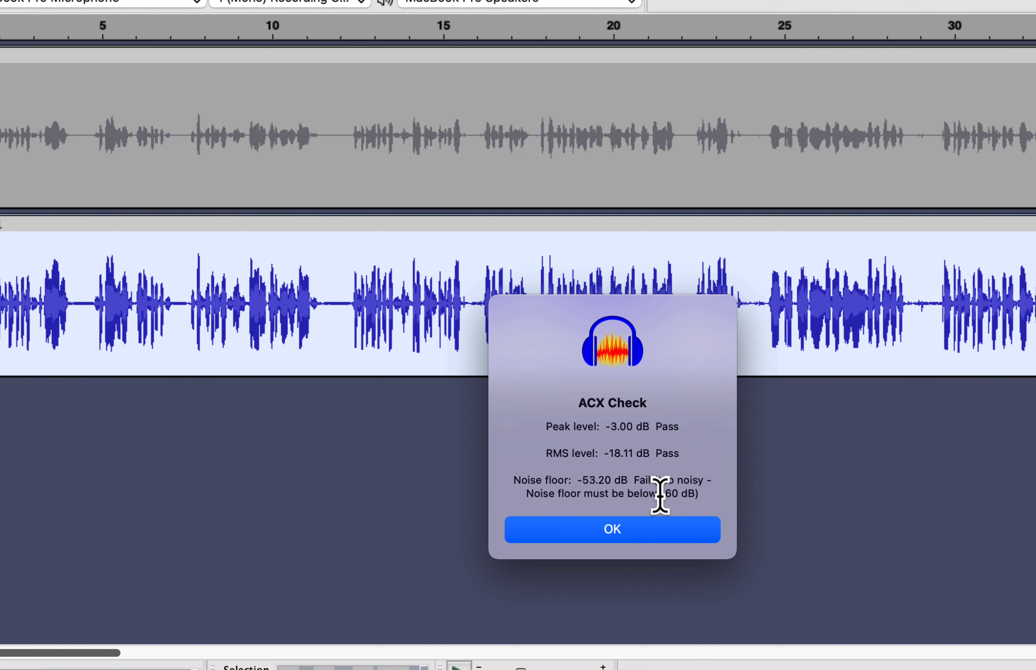
# Step: Capture a noise profile from the short silent gap near 12 seconds in the lower track with Noise Reduction
pyautogui.click(611, 529)
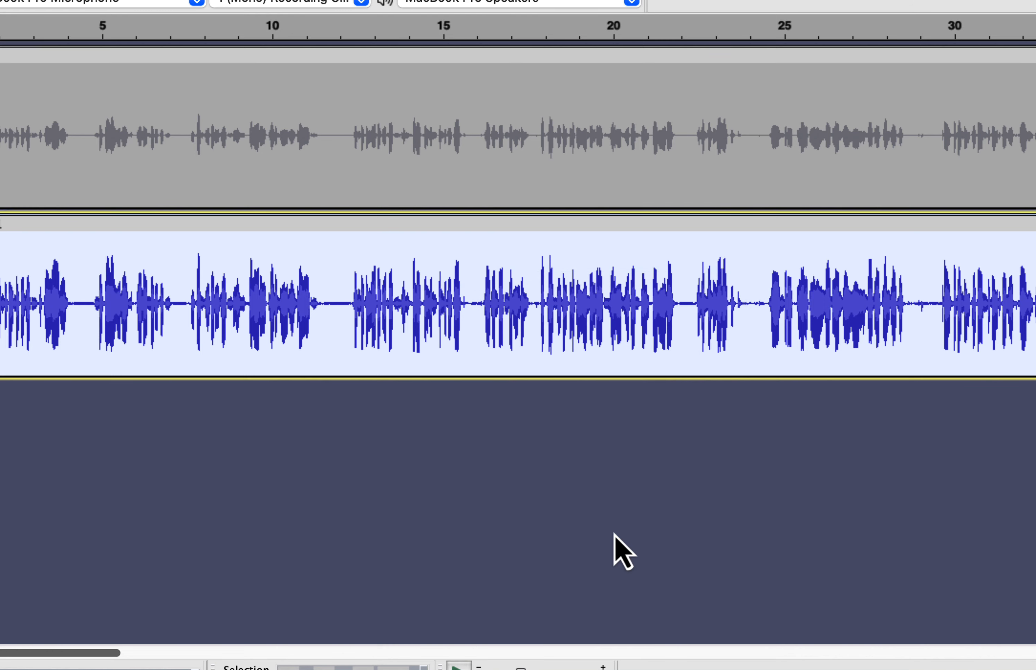
pyautogui.moveTo(326, 301); pyautogui.dragTo(350, 317)
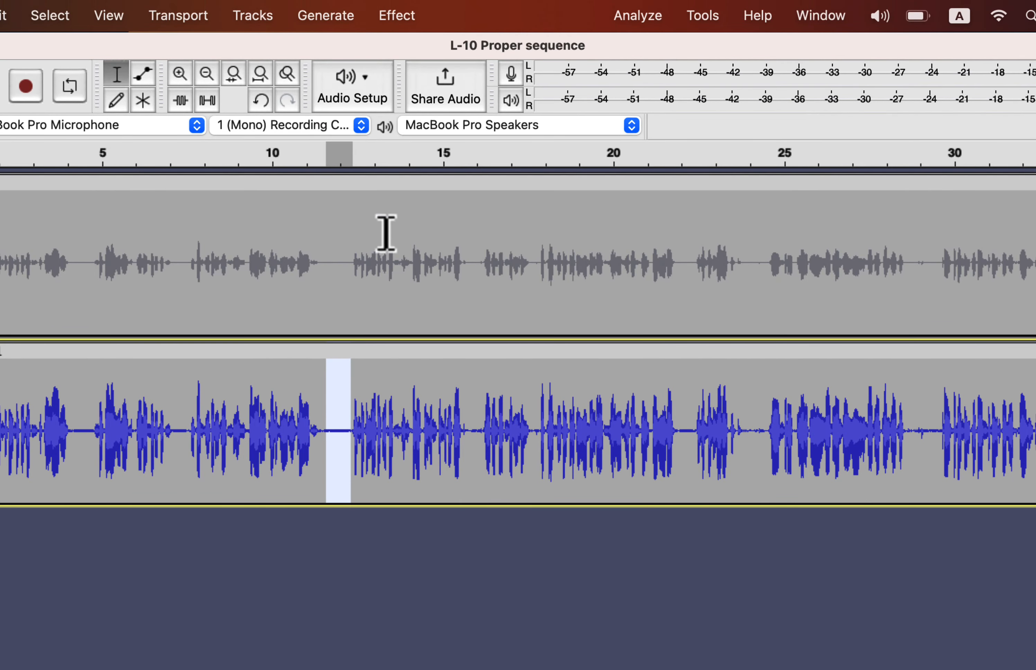
pyautogui.click(417, 19)
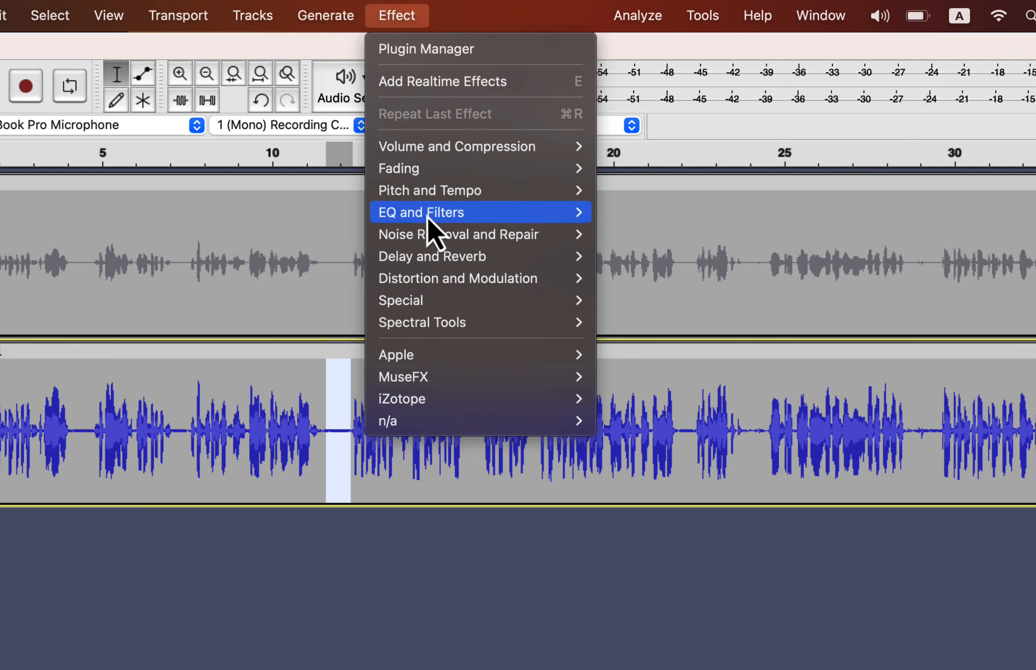
pyautogui.moveTo(496, 238)
pyautogui.click(639, 301)
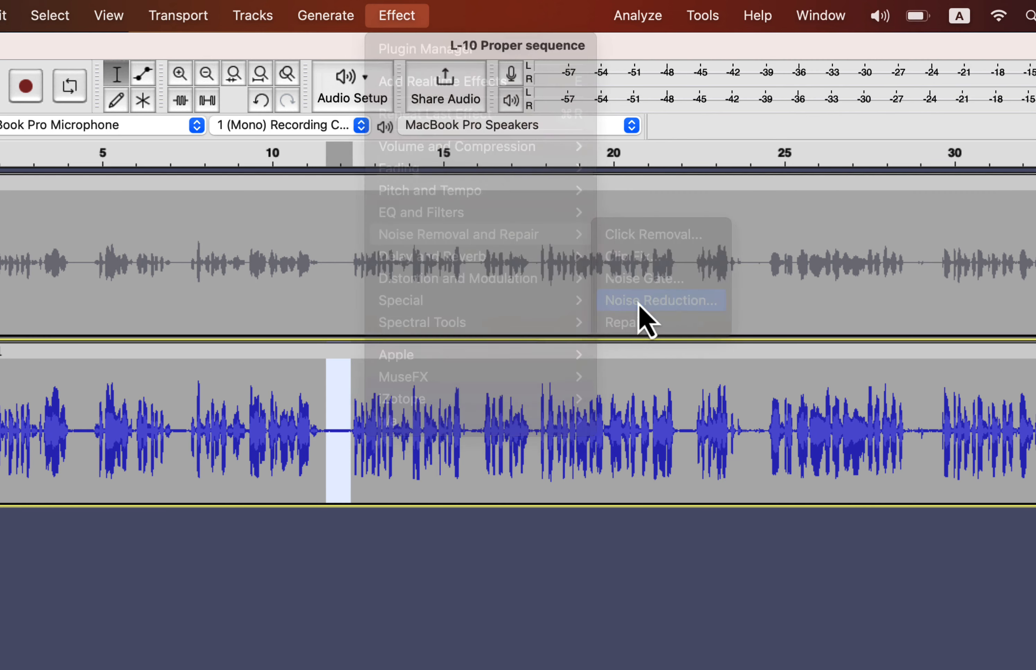
pyautogui.click(538, 350)
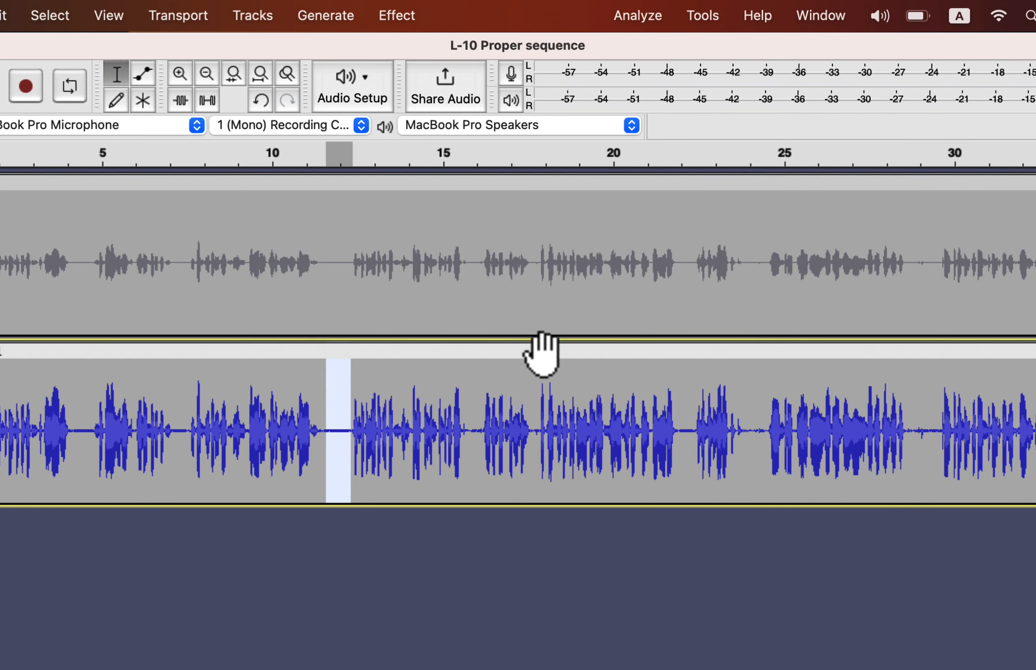
# Step: Apply Noise Reduction at 7 dB to the entire lower clip
pyautogui.doubleClick(404, 429)
pyautogui.click(398, 17)
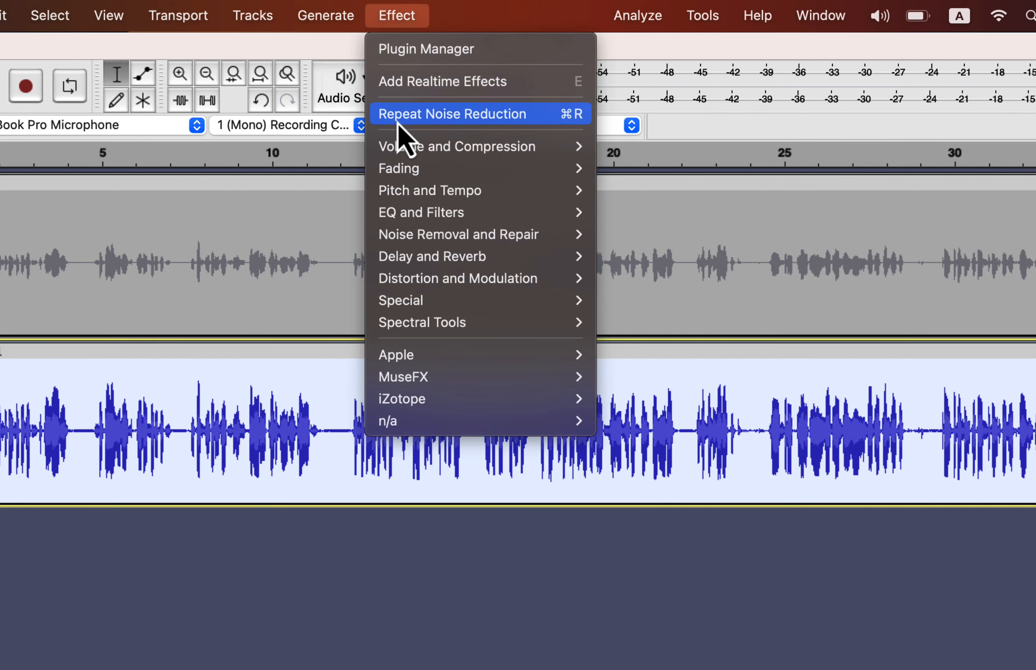
pyautogui.moveTo(448, 235)
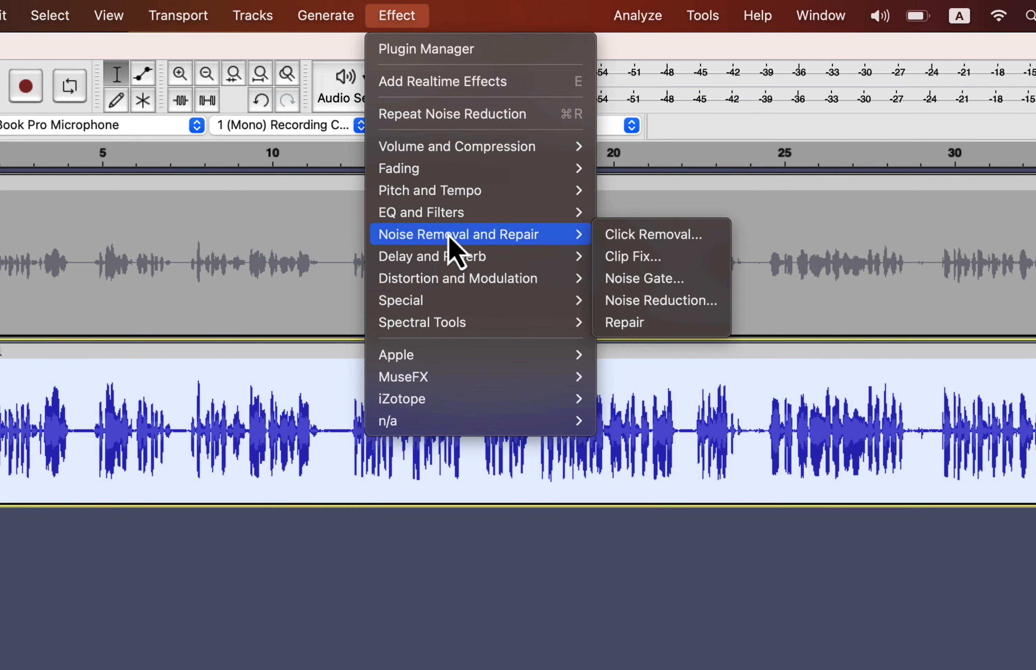
pyautogui.click(617, 305)
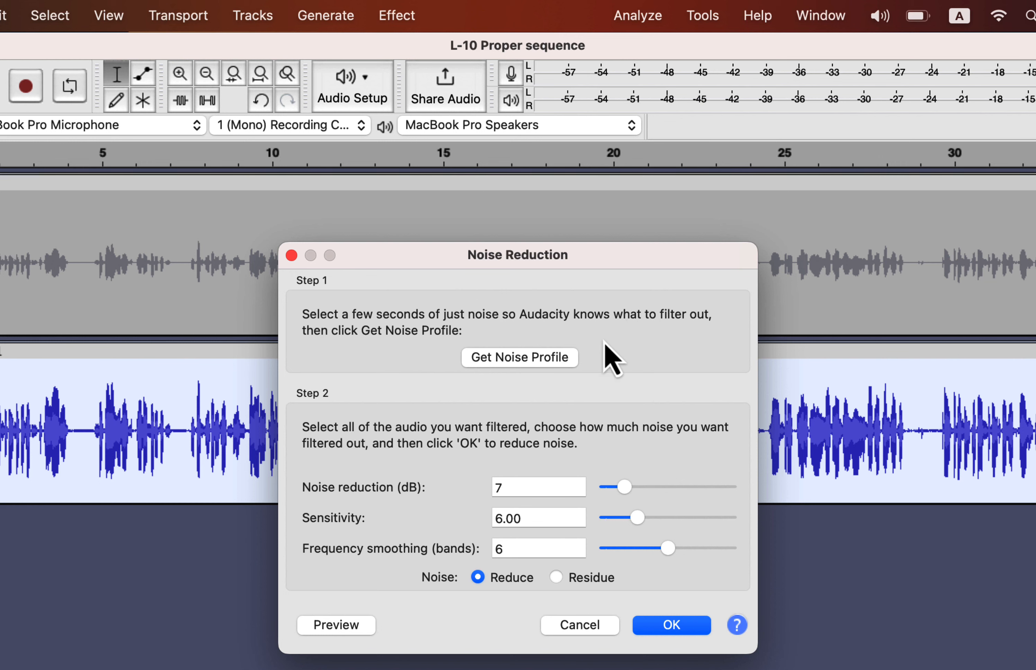
pyautogui.moveTo(623, 487); pyautogui.dragTo(626, 490)
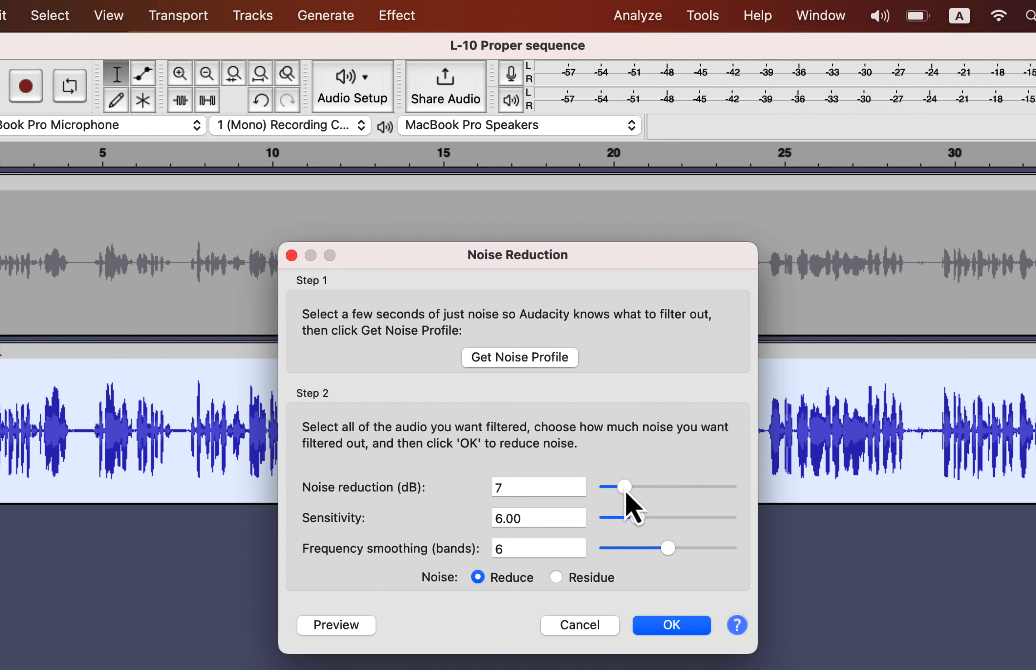
pyautogui.click(666, 625)
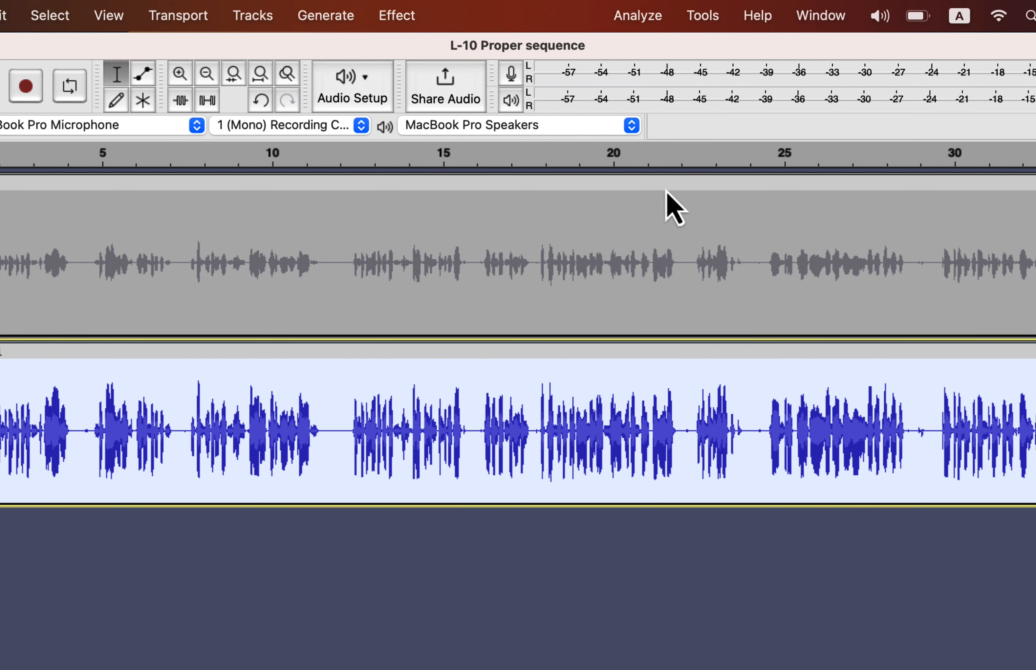
# Step: Run an ACX Check on the noise-reduced lower track
pyautogui.click(638, 18)
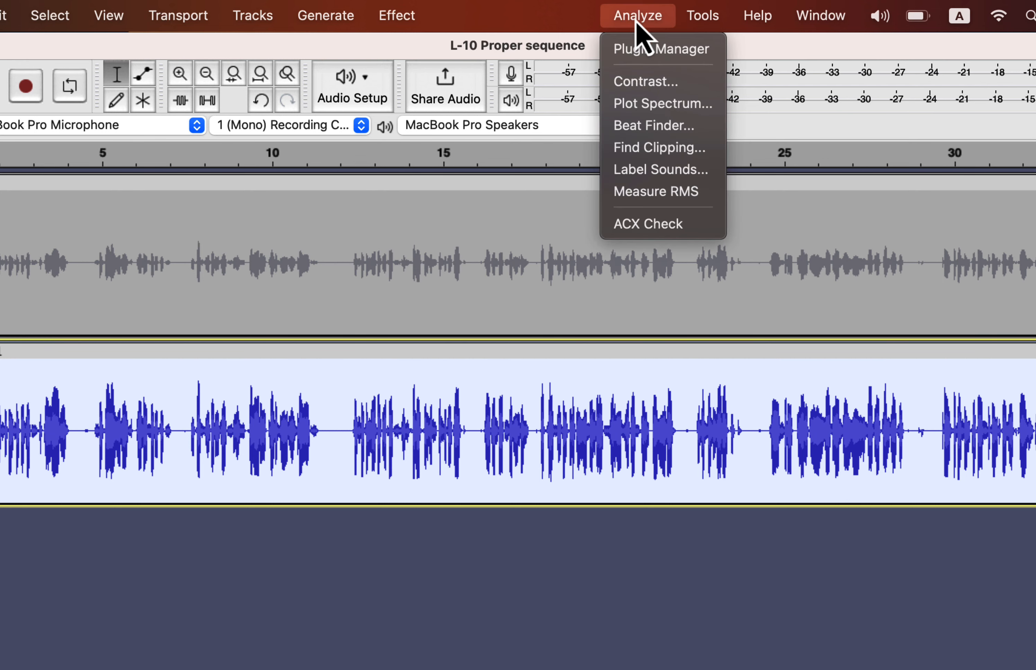
pyautogui.click(633, 223)
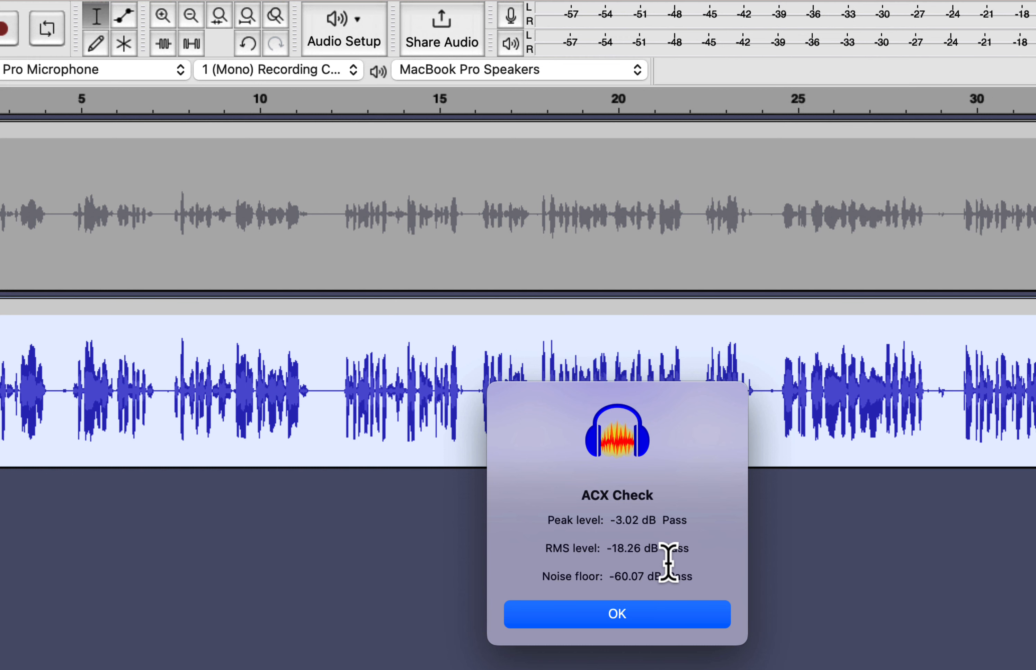
pyautogui.click(607, 619)
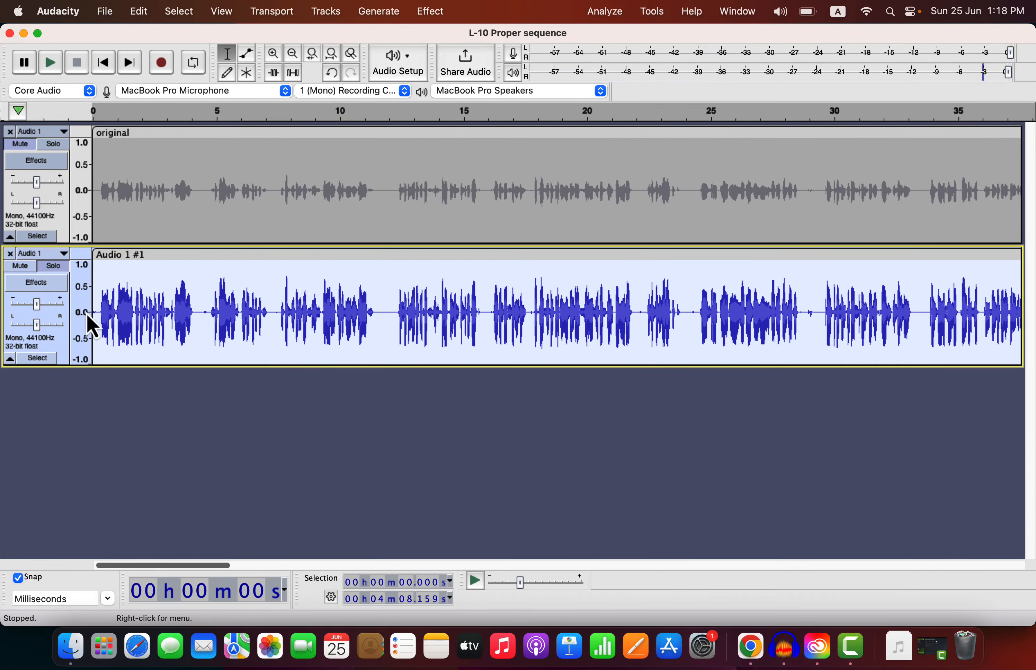
# Step: Play the noise-reduced lower track from the start and stop playback
pyautogui.click(10, 350)
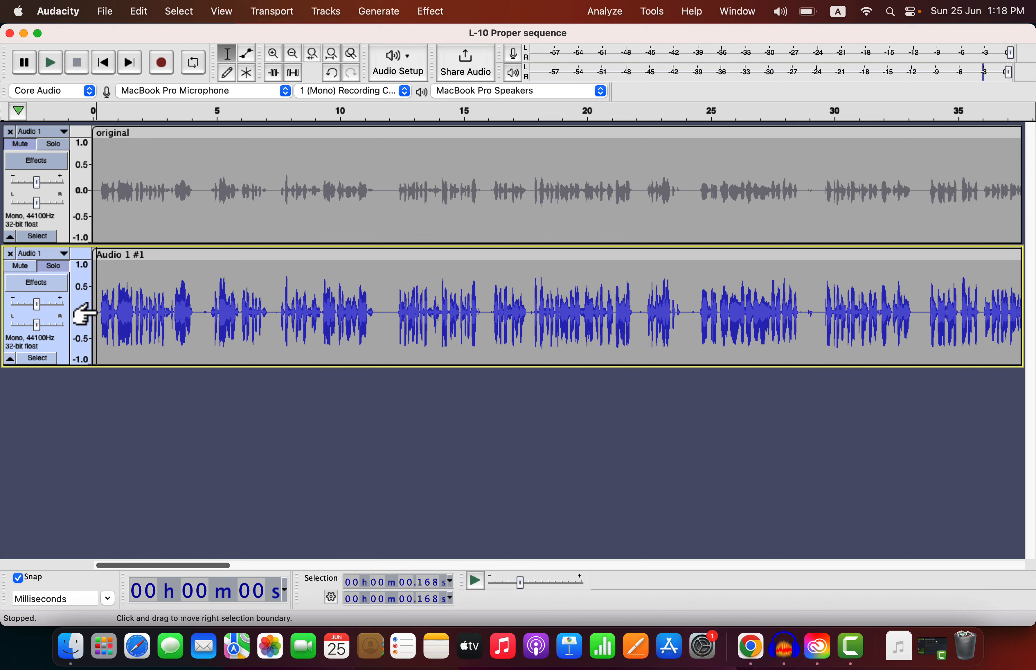
pyautogui.press('space')
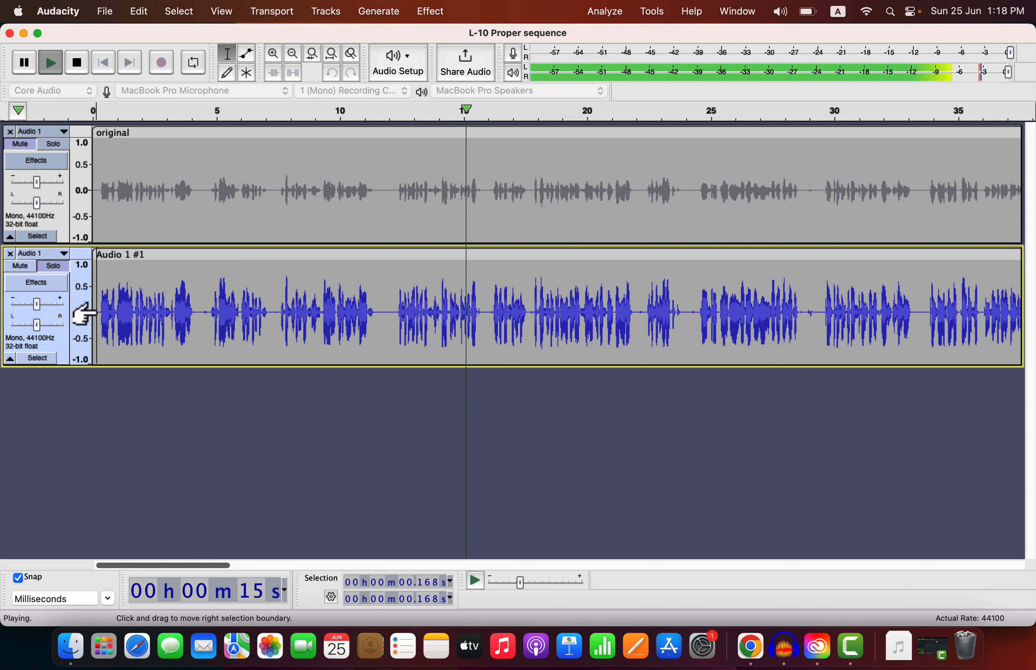
pyautogui.press('space')
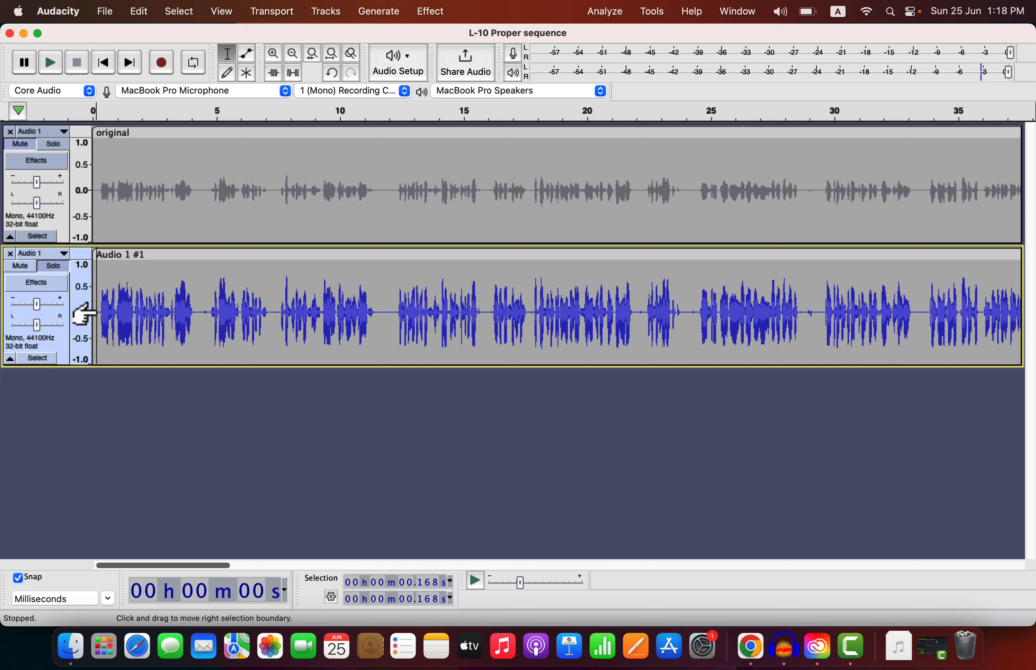
# Step: Switch to the Master Editor project, duplicate its audio track and select the lower copy's clip
pyautogui.hotkey('ctrl', 'Right')
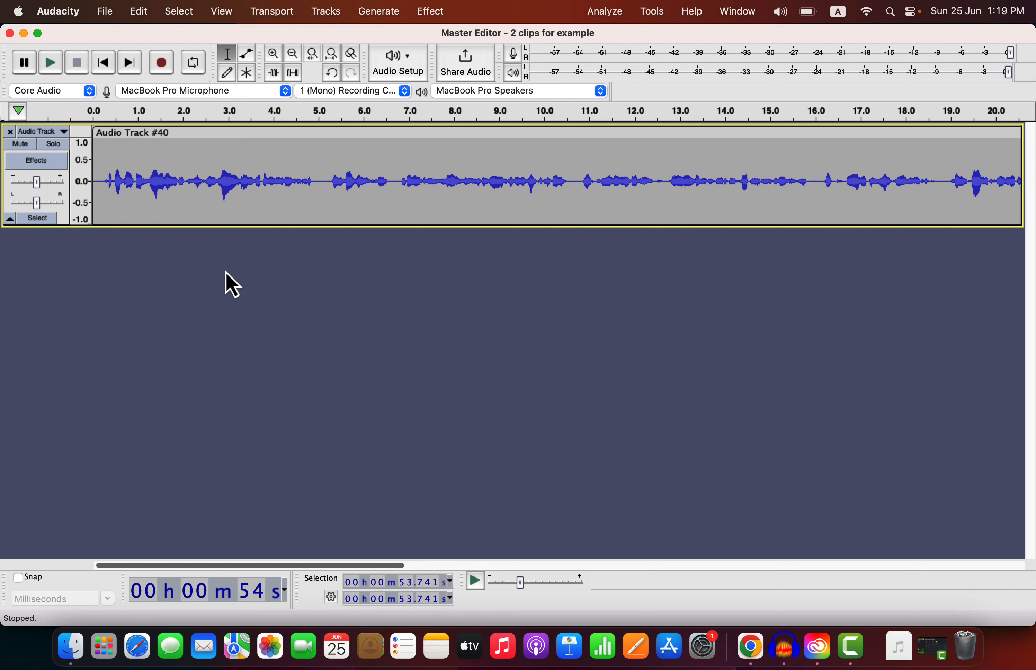
pyautogui.doubleClick(192, 198)
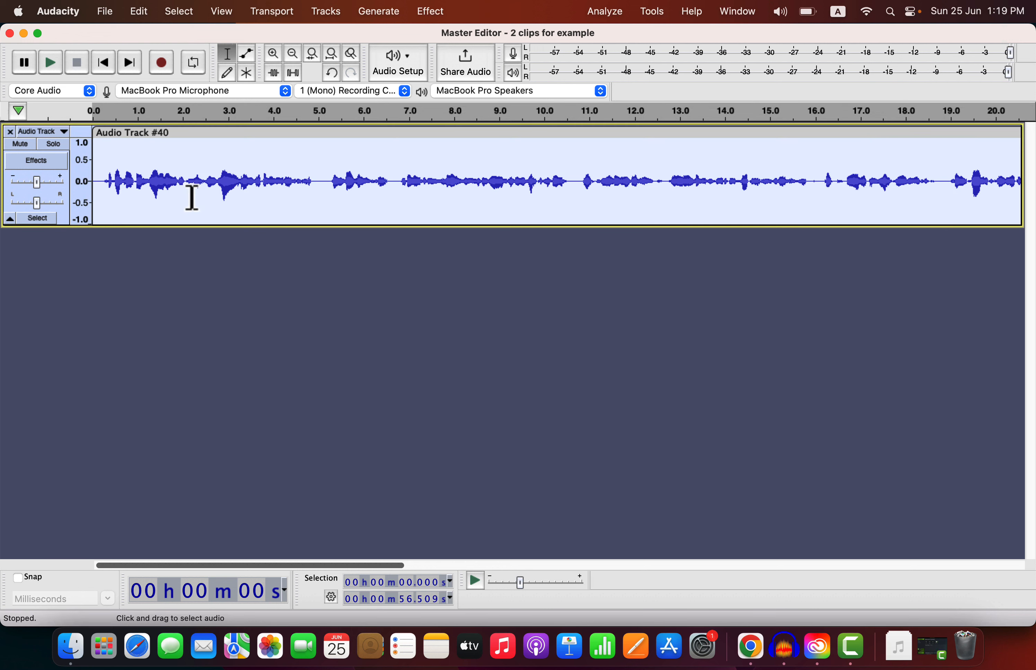
pyautogui.click(139, 13)
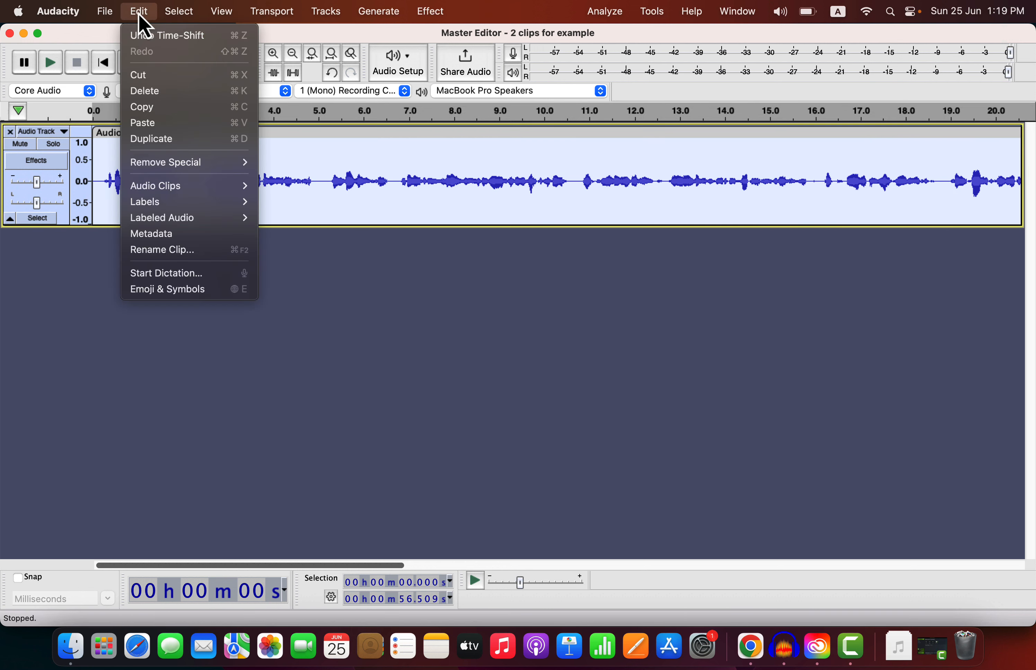
pyautogui.click(155, 141)
pyautogui.click(128, 299)
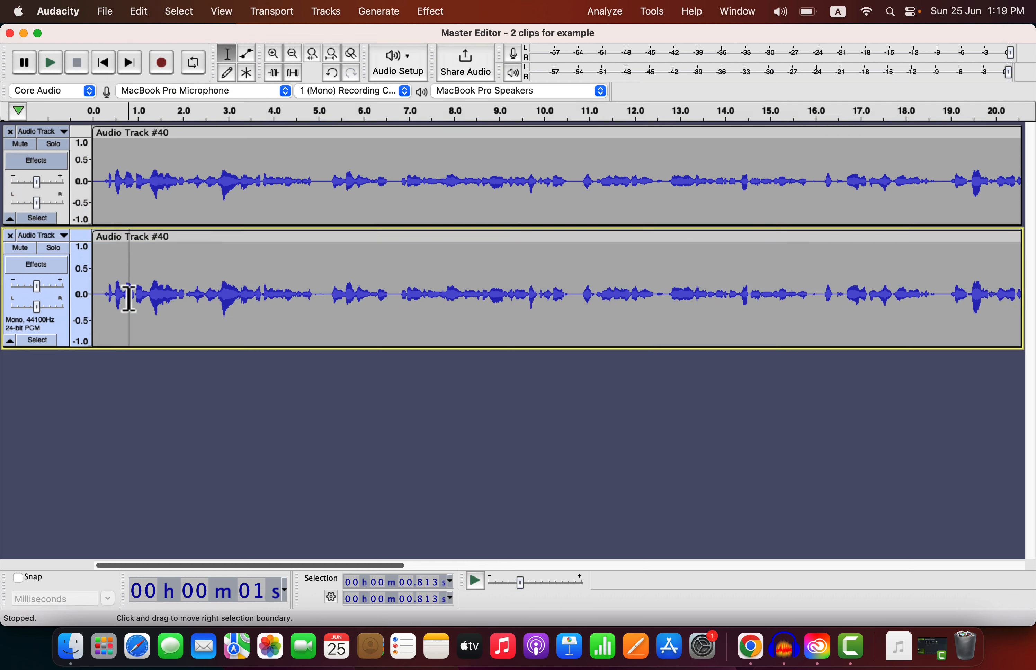
pyautogui.doubleClick(128, 298)
# Step: Apply the Level and Improve Macro to the lower track's clip
pyautogui.click(652, 11)
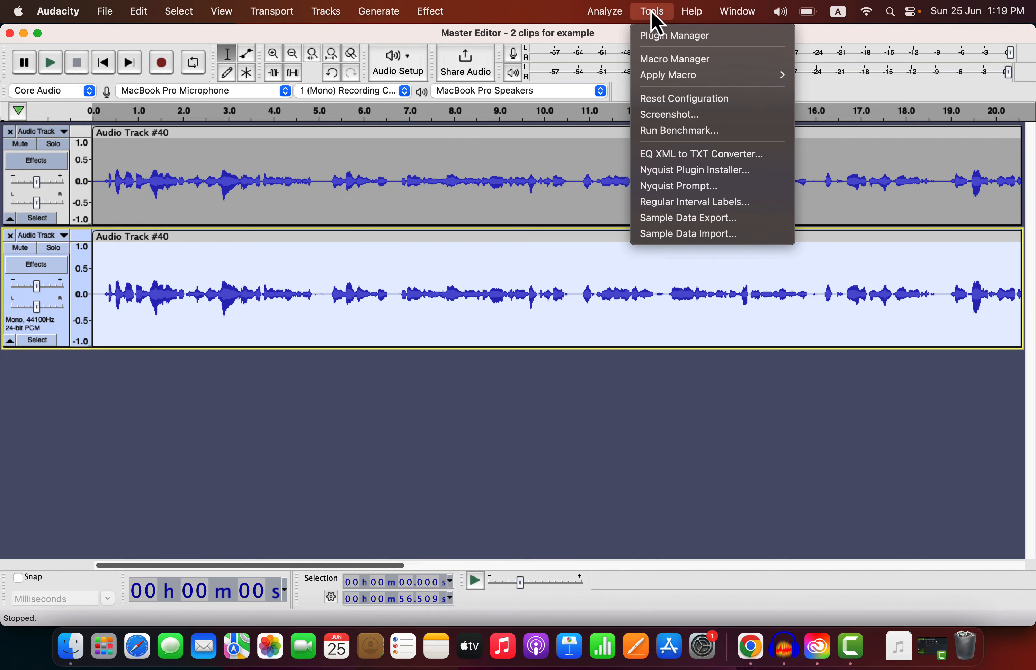
pyautogui.moveTo(676, 87)
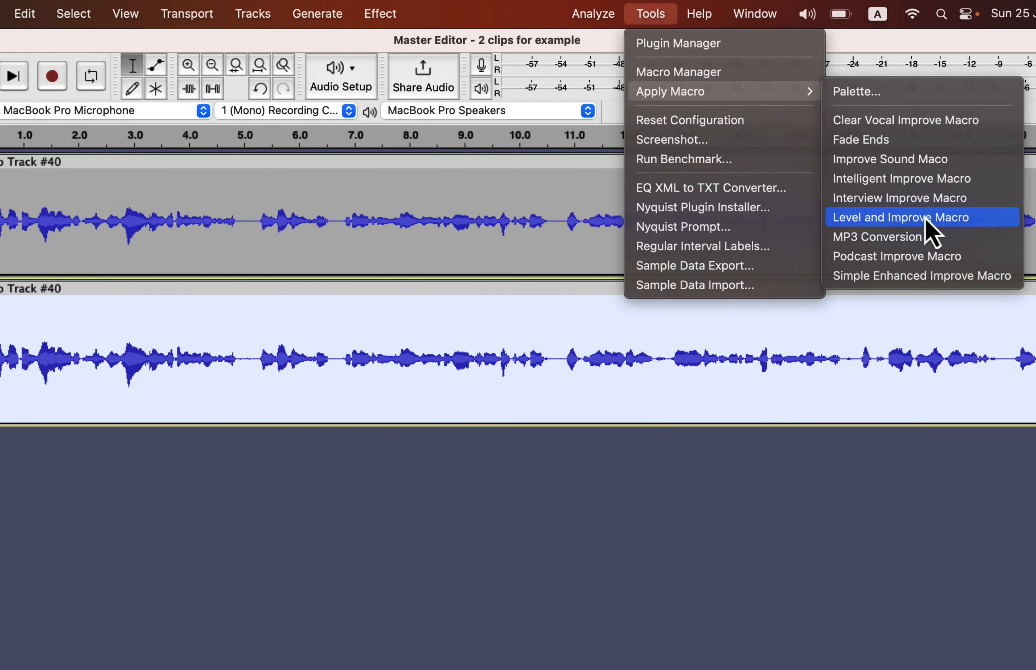
pyautogui.click(927, 220)
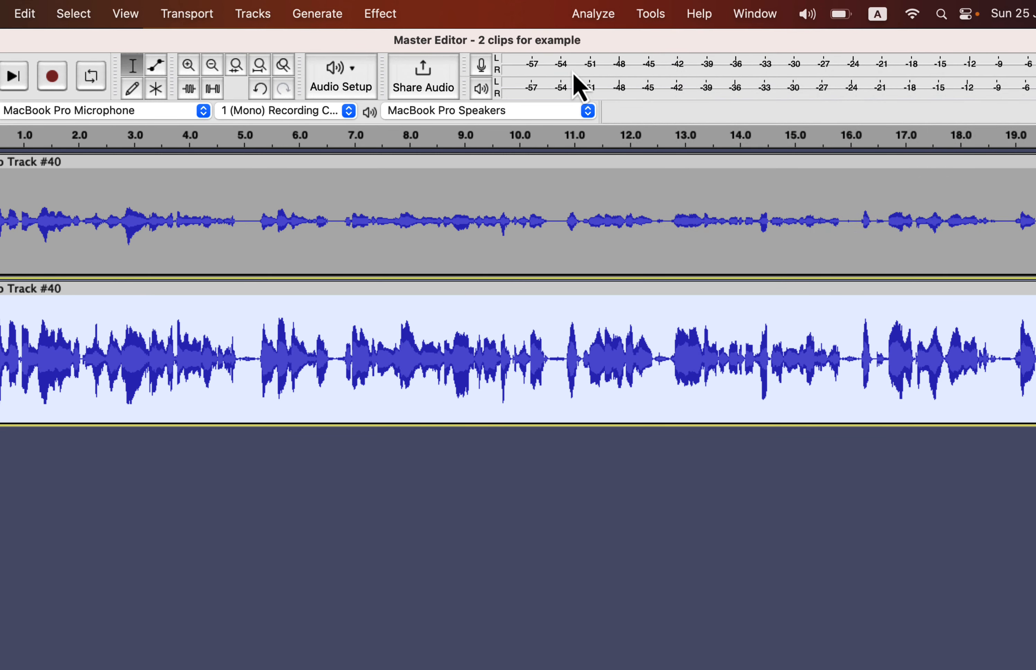
# Step: Run an ACX Check on the macro-processed lower track
pyautogui.click(592, 13)
pyautogui.click(613, 200)
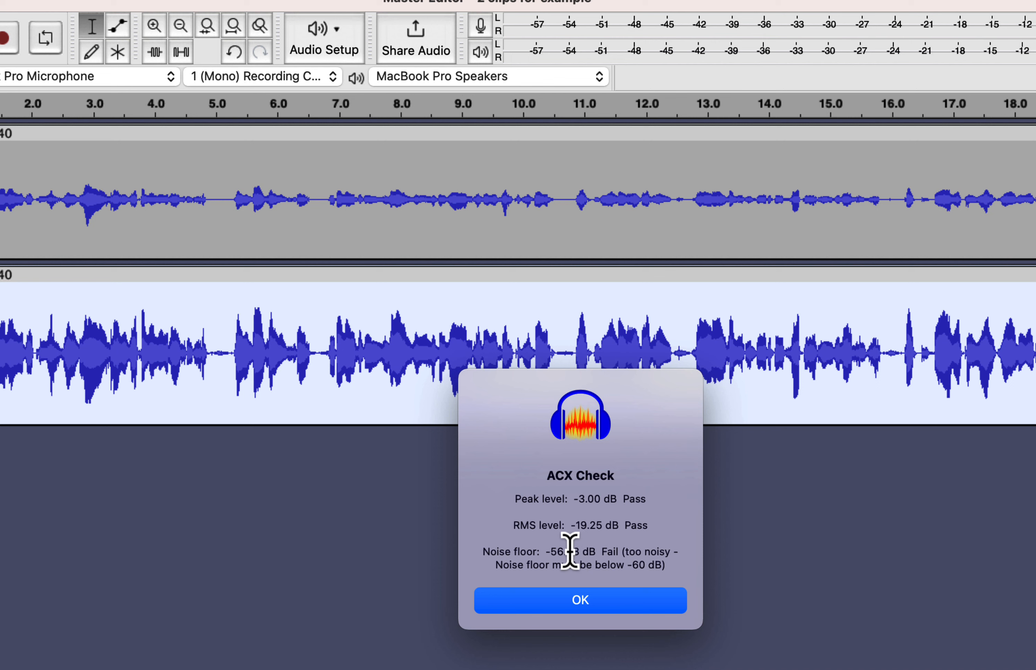
pyautogui.click(580, 600)
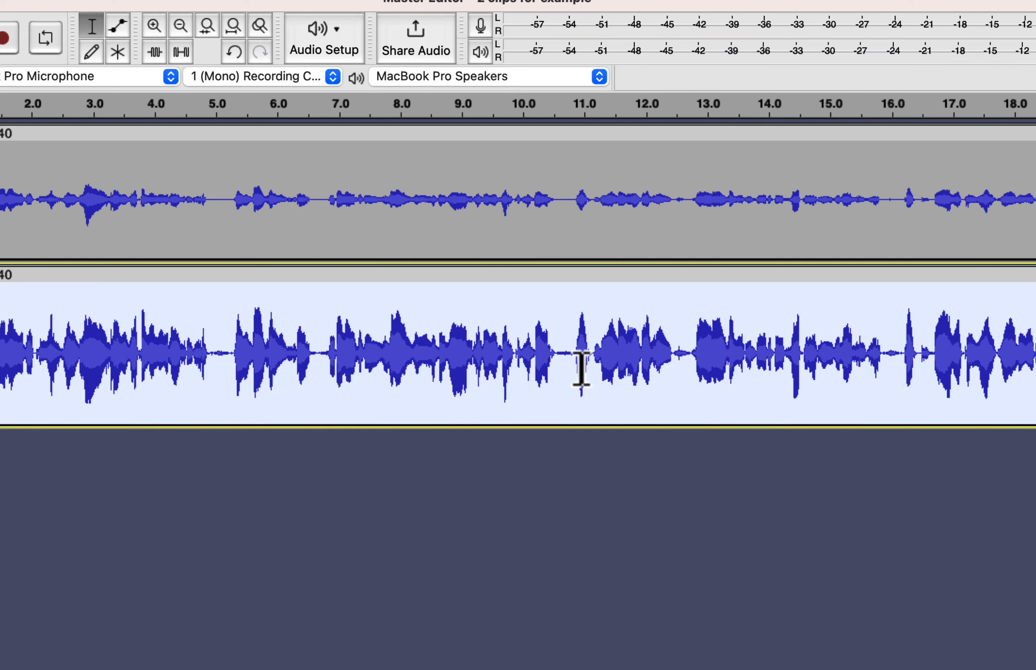
# Step: Capture a noise profile from the silent gap near 23 seconds in the lower track
pyautogui.scroll(-3, 581, 368)
pyautogui.scroll(-2, 571, 370)
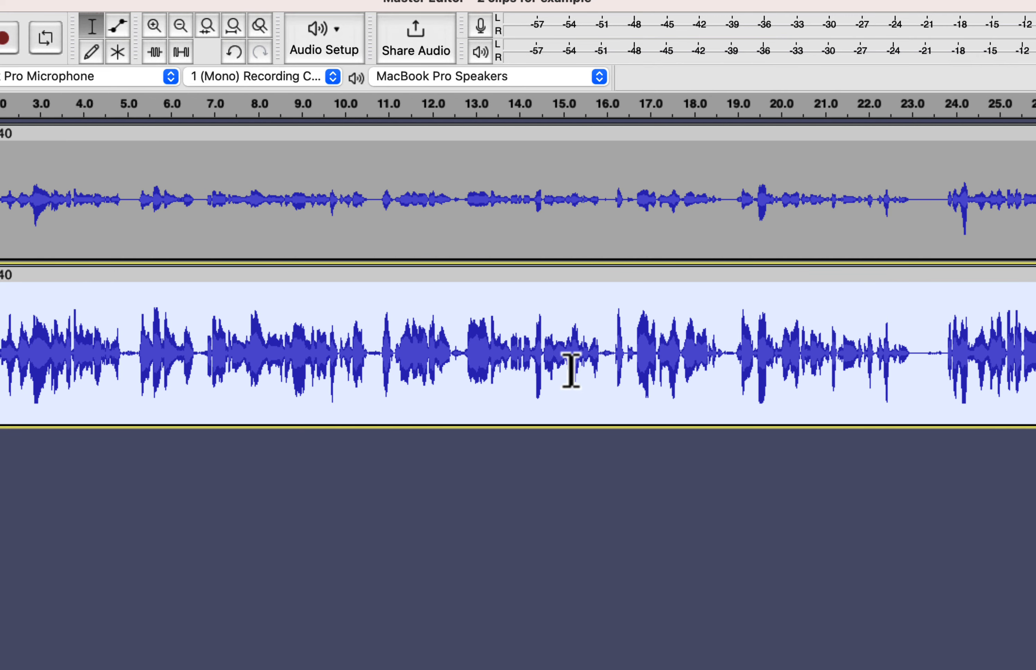
pyautogui.moveTo(916, 340); pyautogui.dragTo(944, 386)
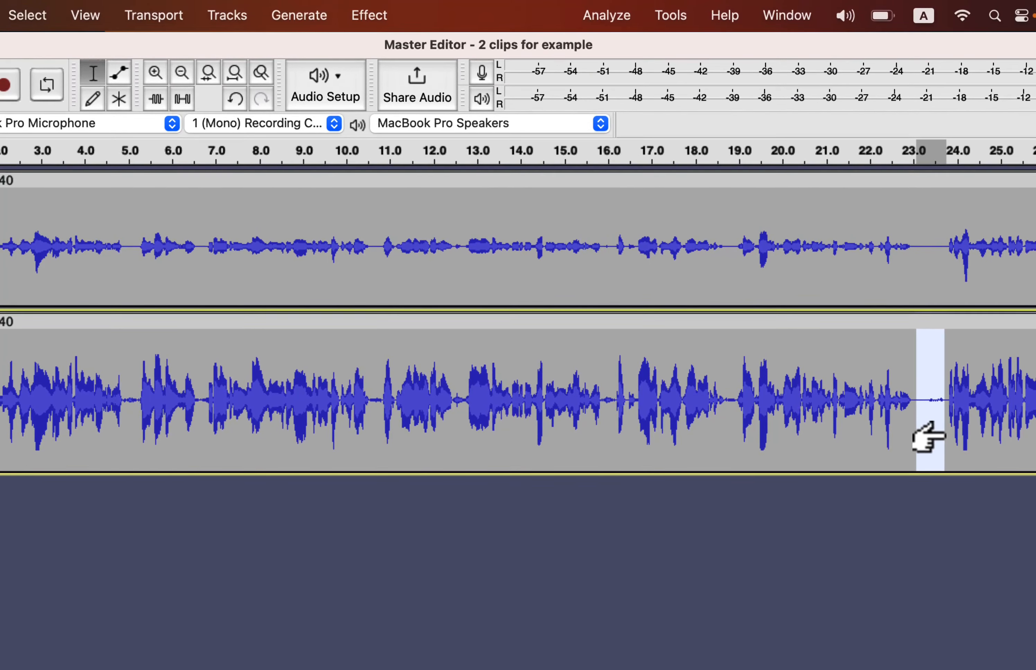
pyautogui.click(369, 15)
pyautogui.moveTo(561, 235)
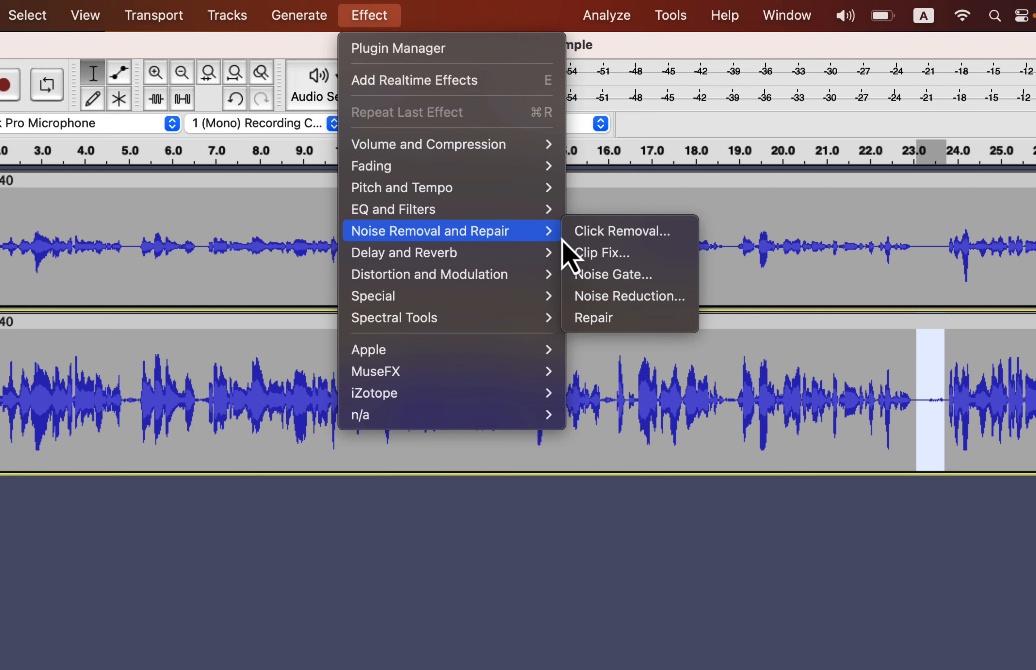
pyautogui.click(594, 296)
pyautogui.click(522, 359)
# Step: Apply Noise Reduction at 6 dB to the entire lower clip
pyautogui.doubleClick(504, 365)
pyautogui.click(369, 15)
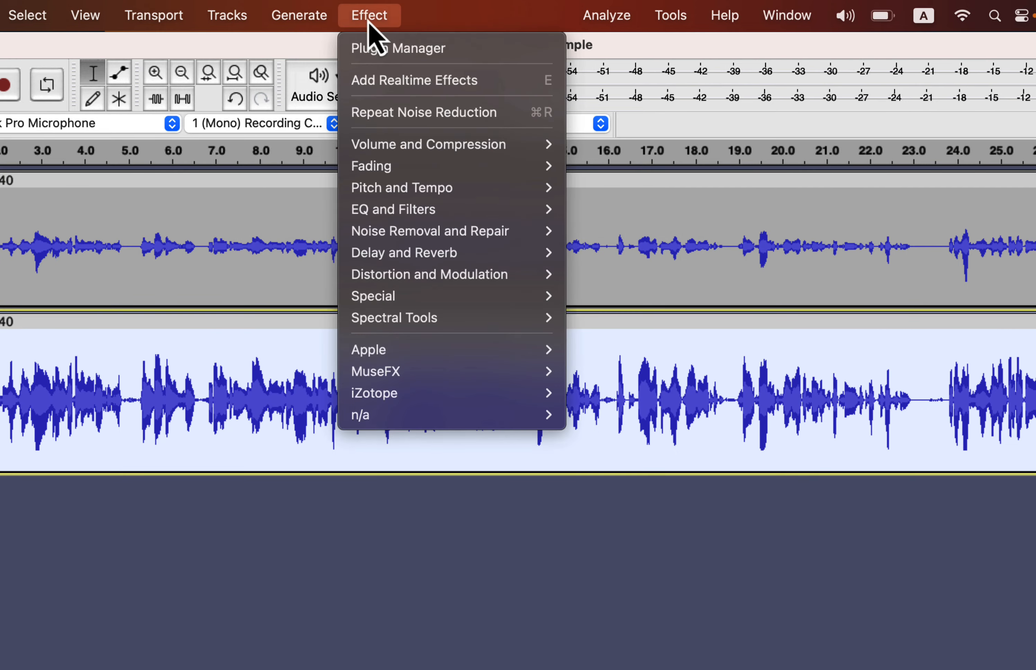
pyautogui.moveTo(549, 233)
pyautogui.click(603, 296)
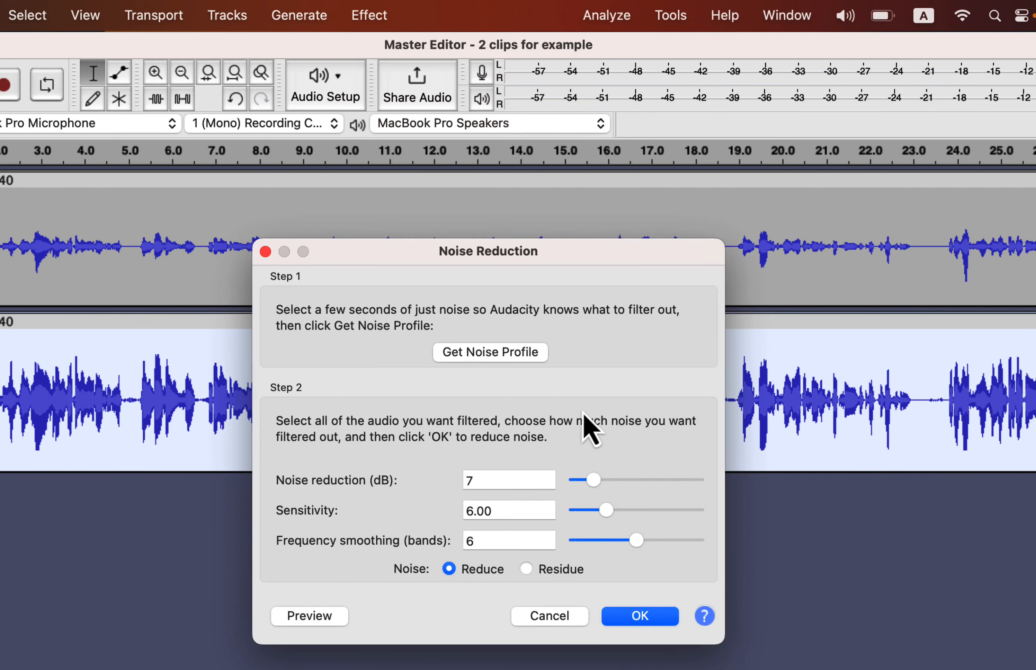
pyautogui.click(617, 619)
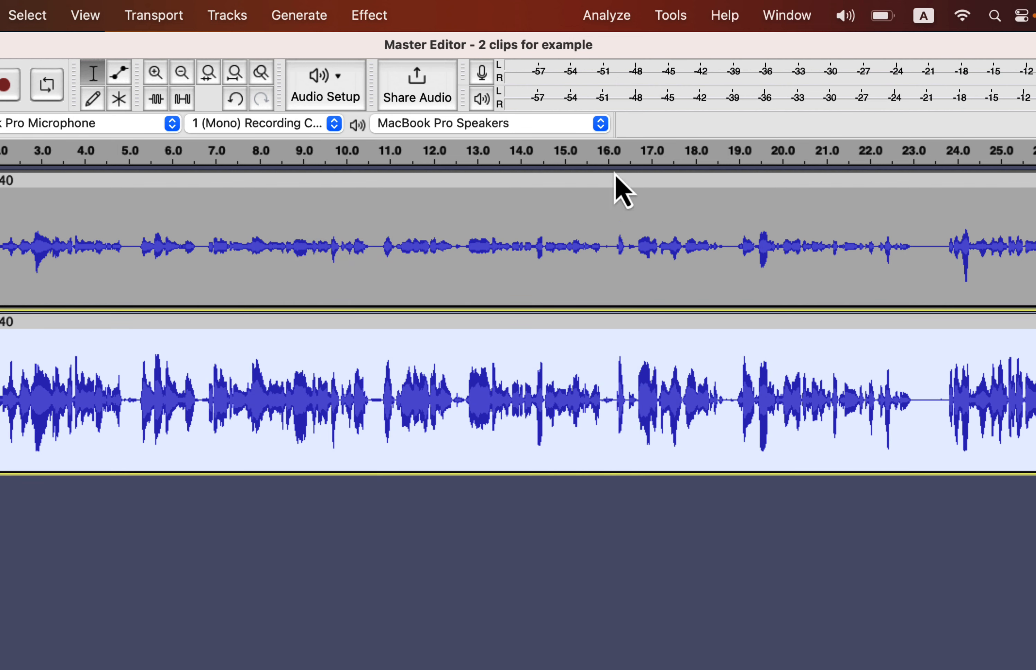
# Step: Run an ACX Check on the noise-reduced lower track
pyautogui.click(618, 19)
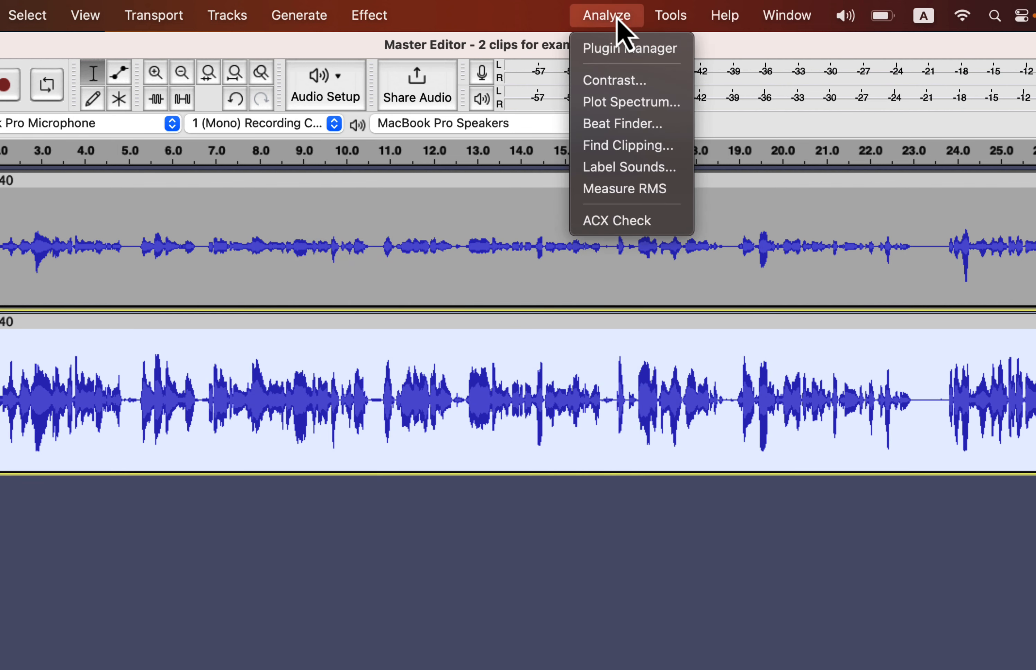
pyautogui.click(603, 221)
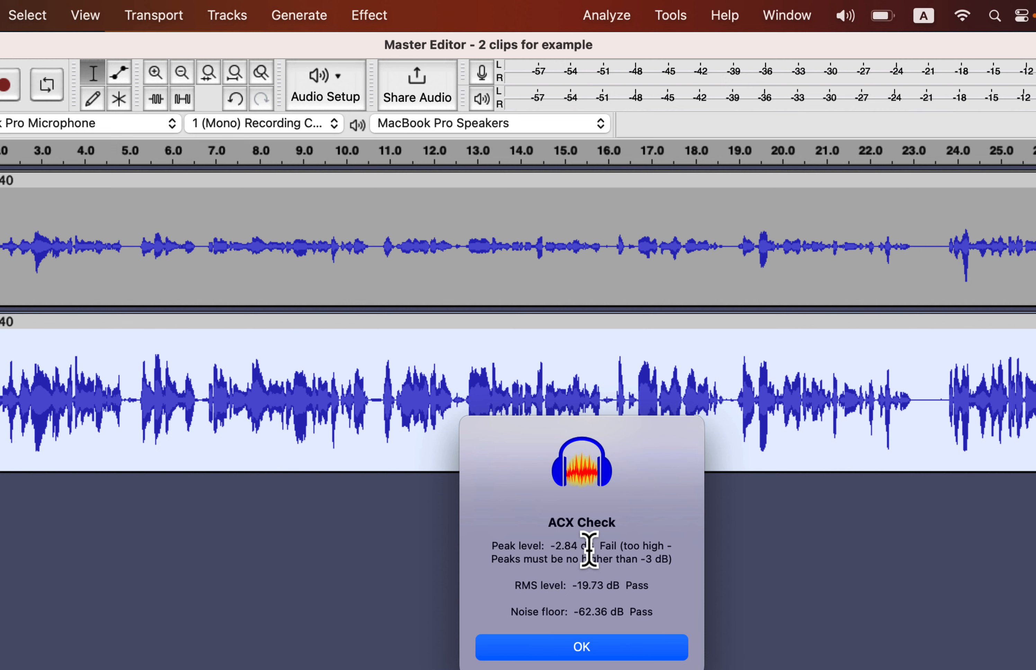
pyautogui.click(581, 649)
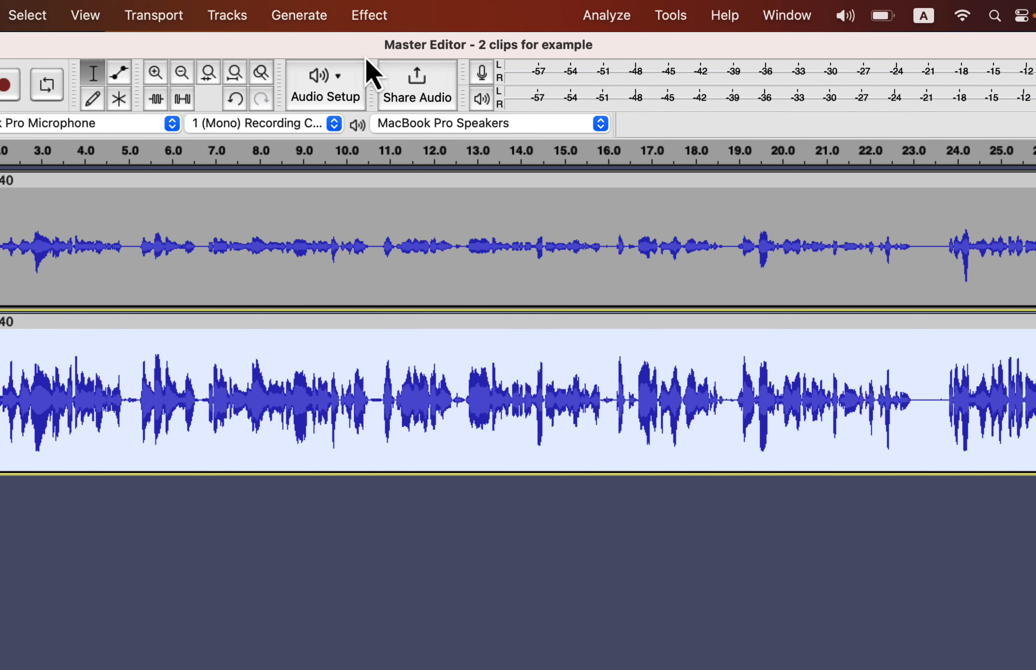
# Step: Normalize the lower track's peak amplitude to -3.0 dB with DC offset removal
pyautogui.click(381, 21)
pyautogui.moveTo(394, 147)
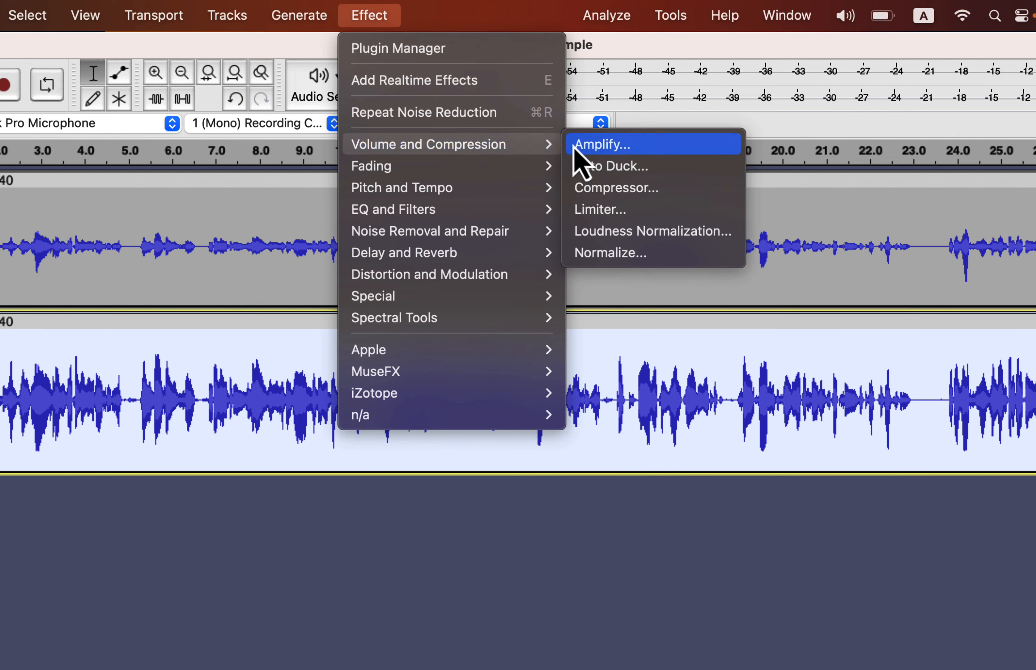
pyautogui.click(587, 261)
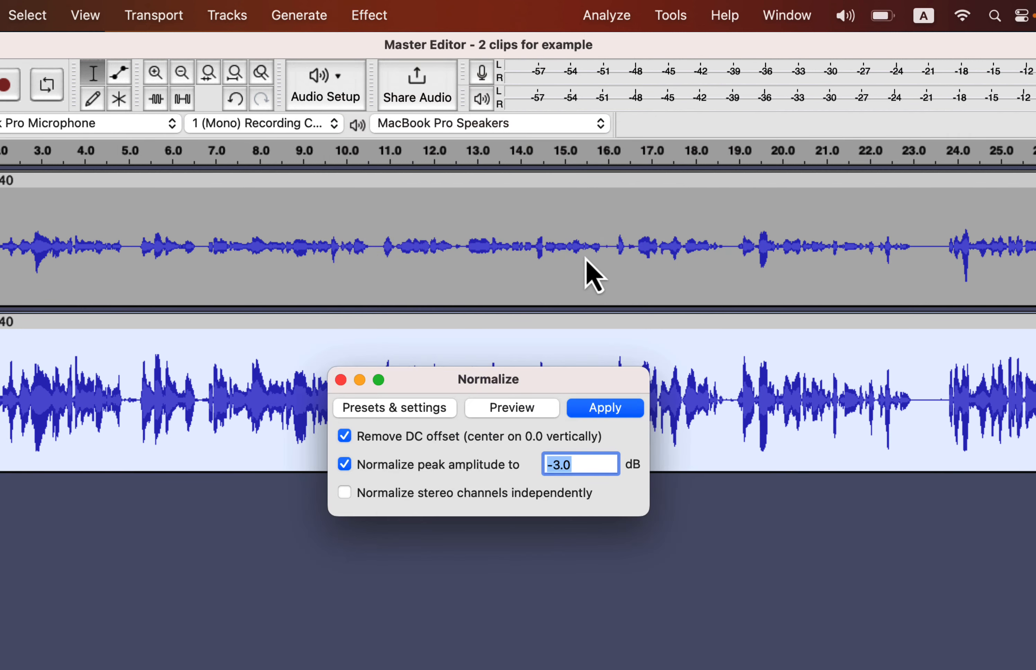
pyautogui.click(603, 407)
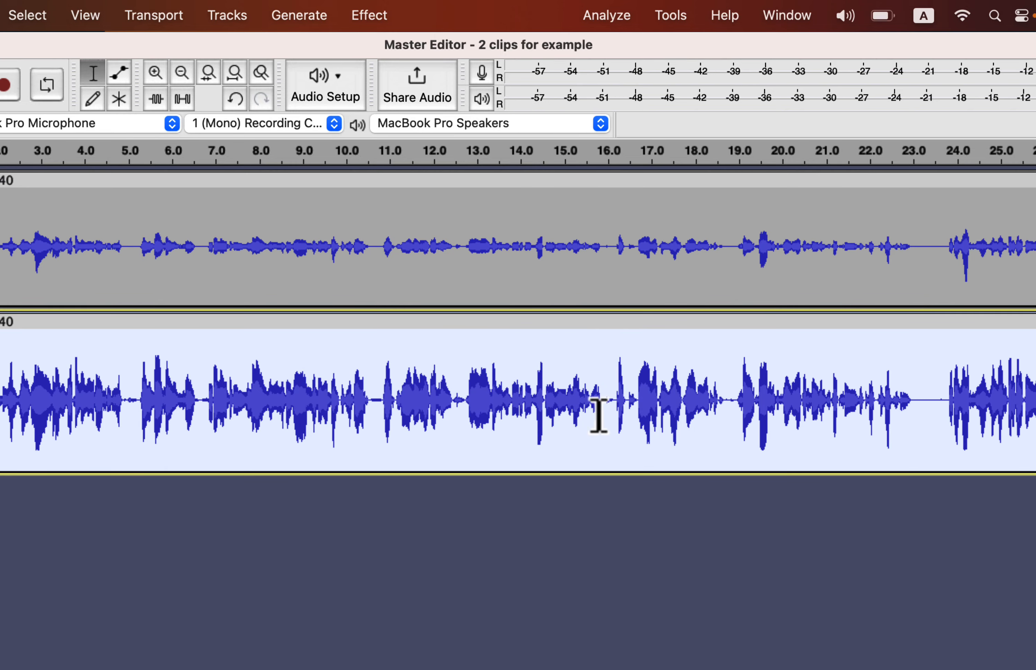
# Step: Run an ACX Check on the normalized lower track
pyautogui.click(615, 17)
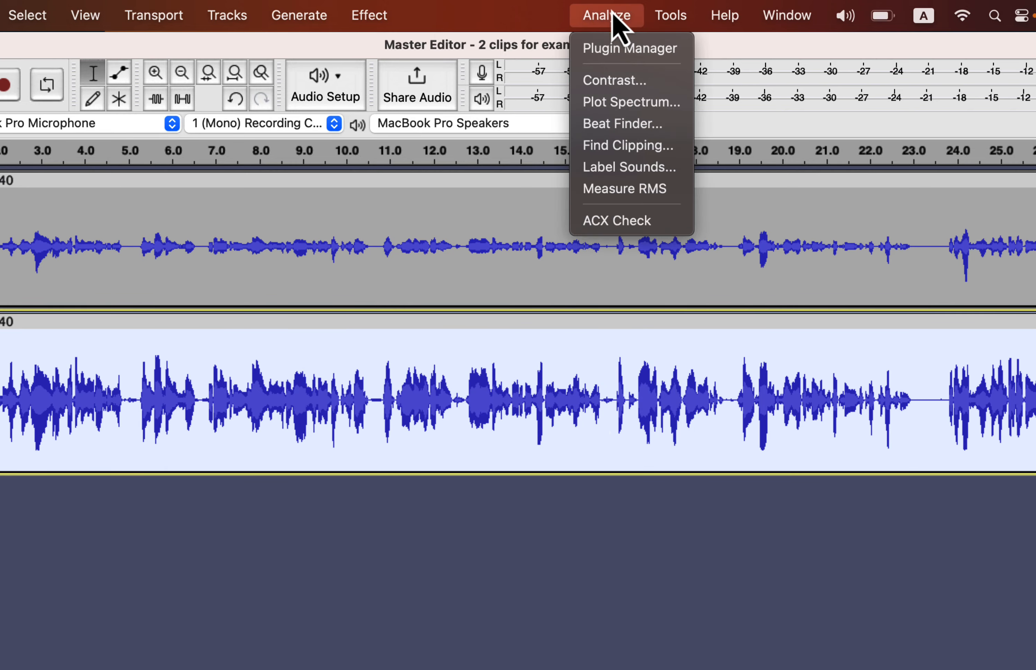
pyautogui.click(601, 230)
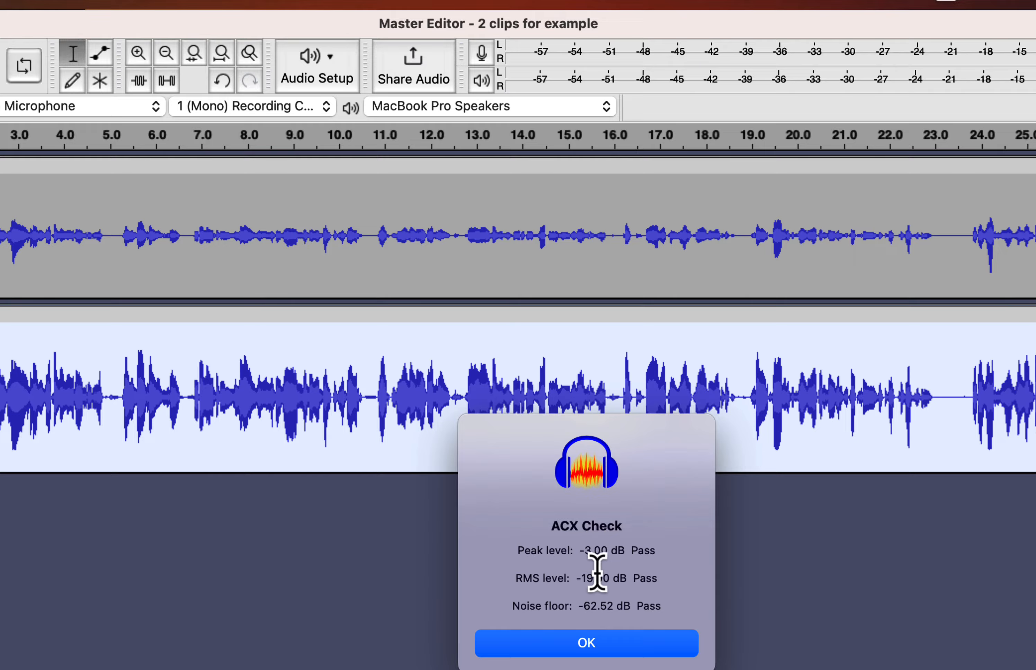
pyautogui.click(596, 653)
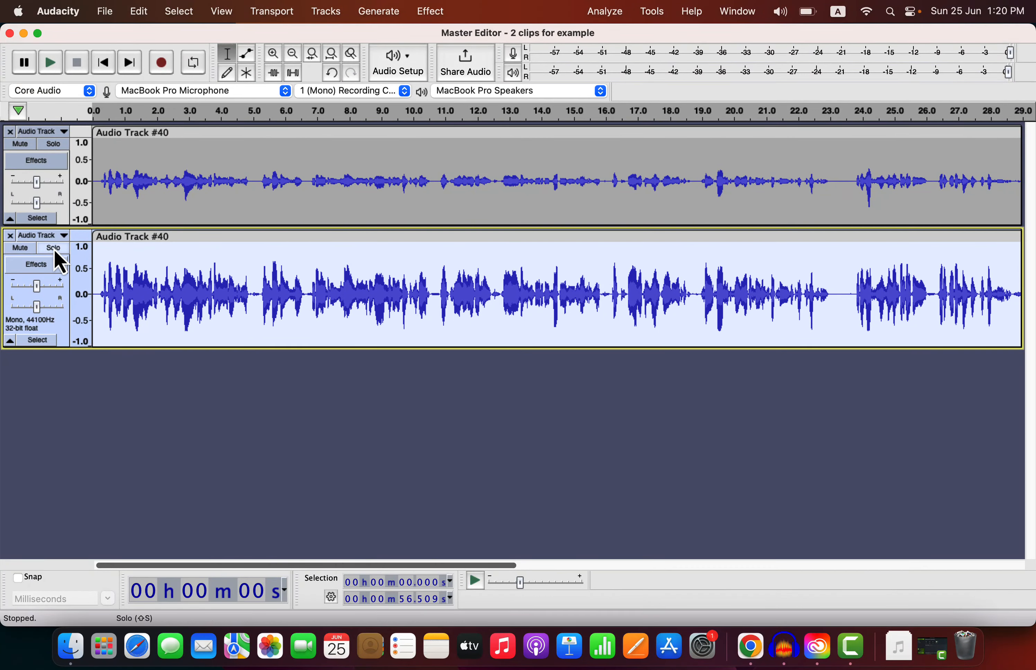
# Step: Solo and play the original upper track, then solo the processed lower track to compare them
pyautogui.click(55, 147)
pyautogui.click(92, 185)
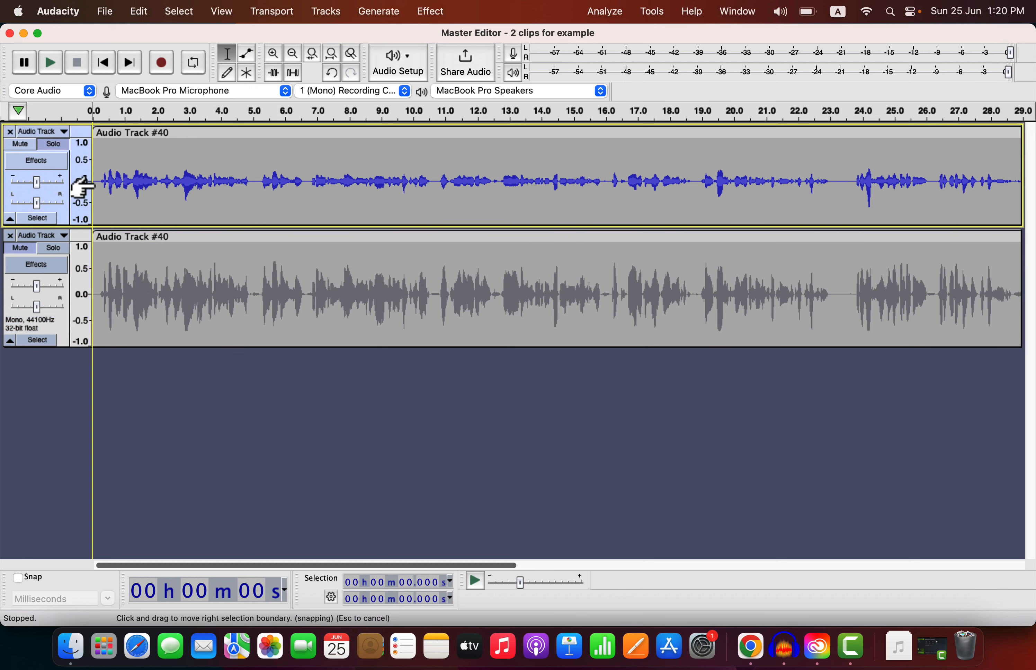
pyautogui.press('space')
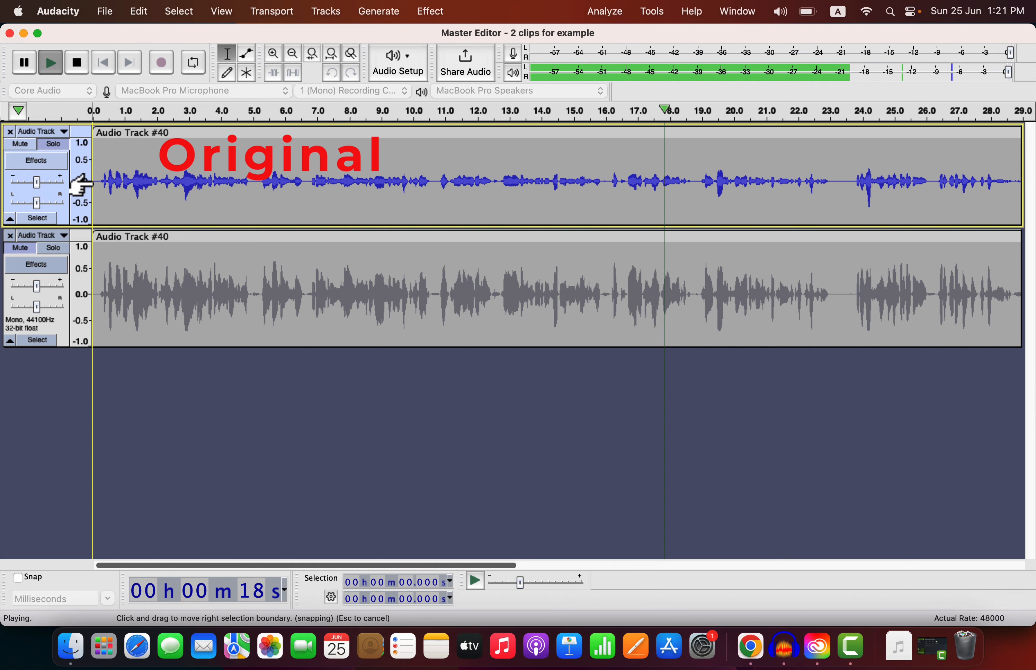
pyautogui.press('space')
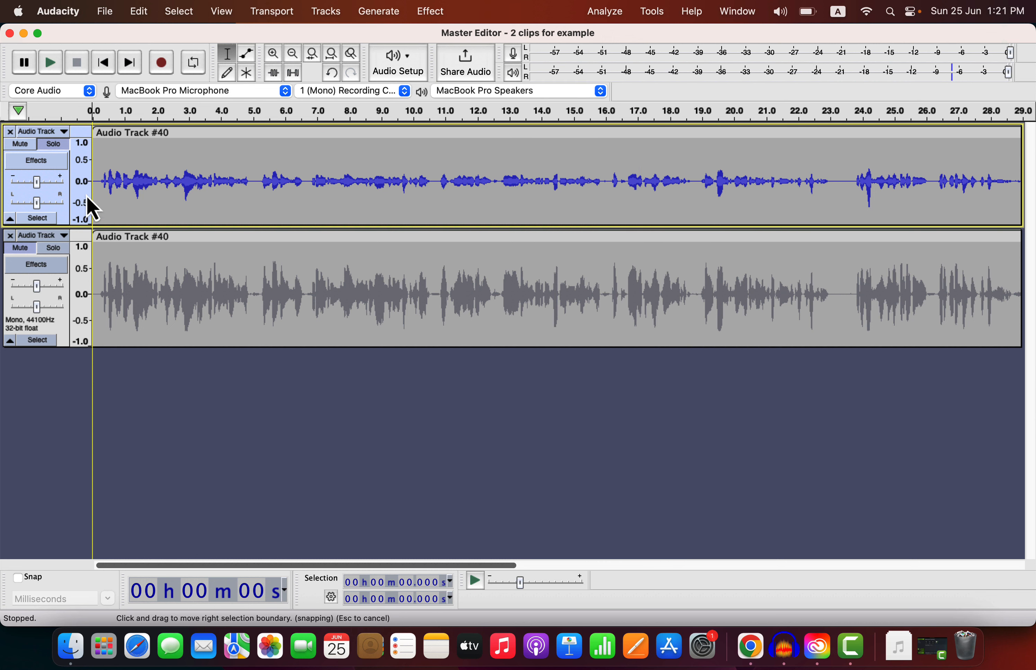
pyautogui.click(61, 248)
pyautogui.press('space')
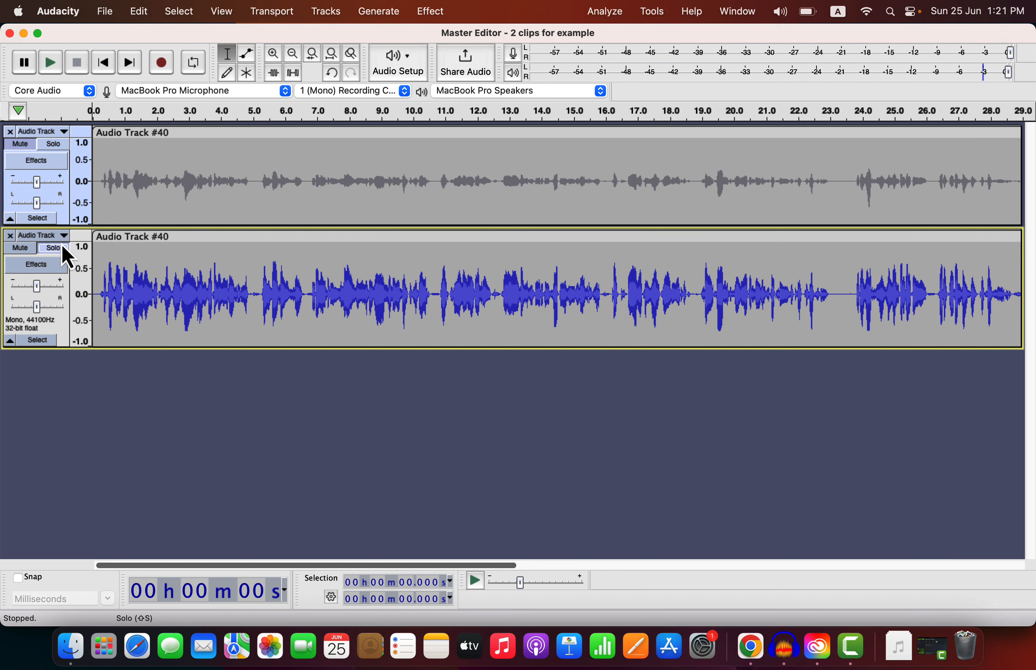
# Step: Select the whole lower clip and run an ACX Check on it again, highlighting the RMS level result
pyautogui.doubleClick(303, 284)
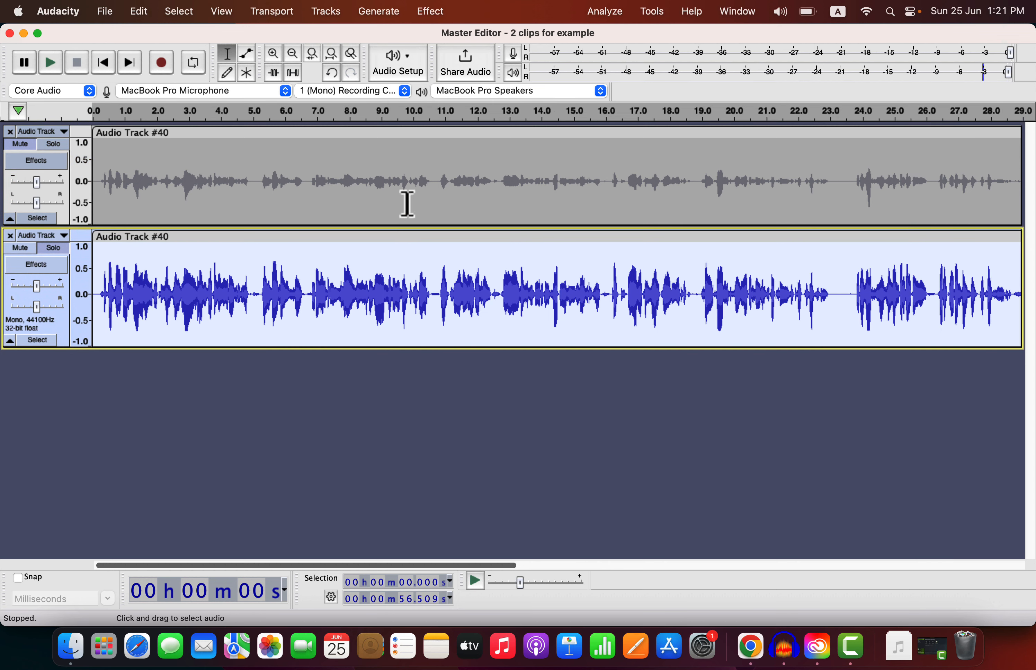
pyautogui.click(602, 16)
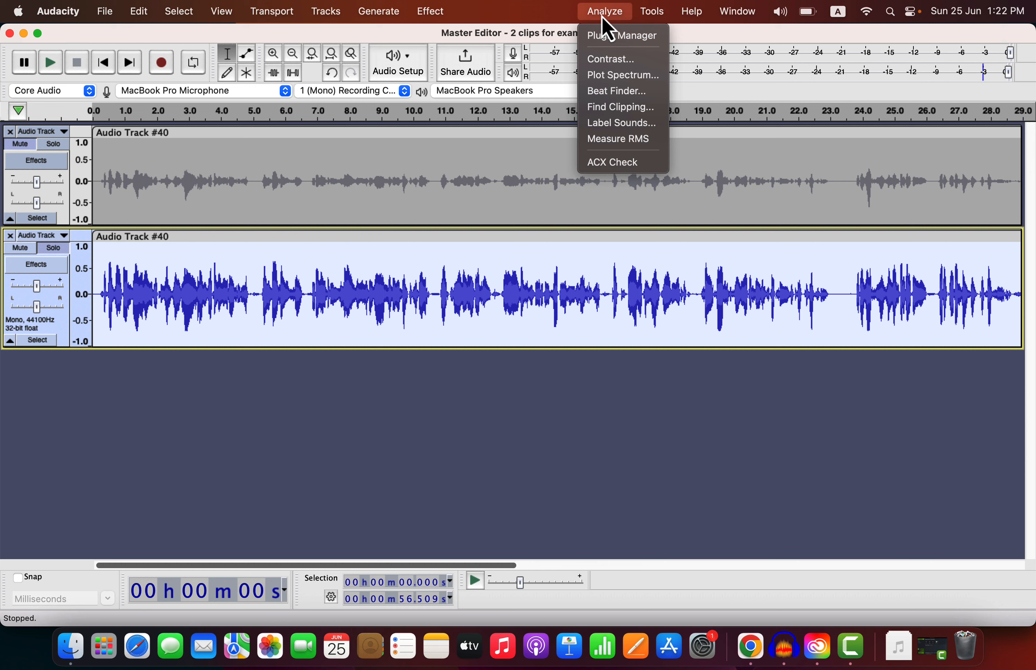
pyautogui.click(613, 158)
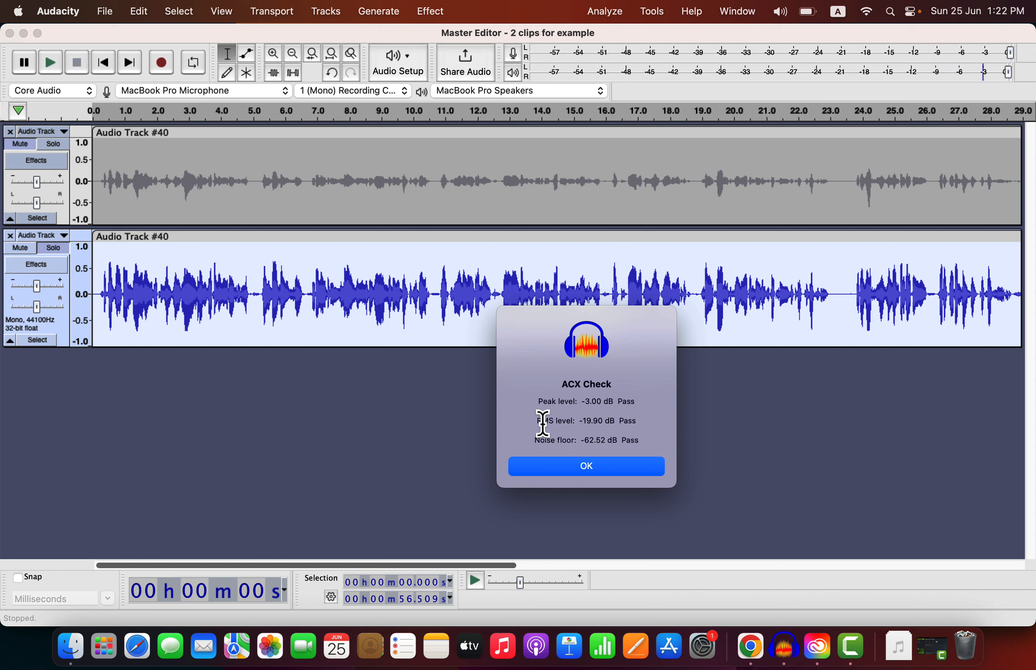
pyautogui.moveTo(549, 420); pyautogui.dragTo(641, 416)
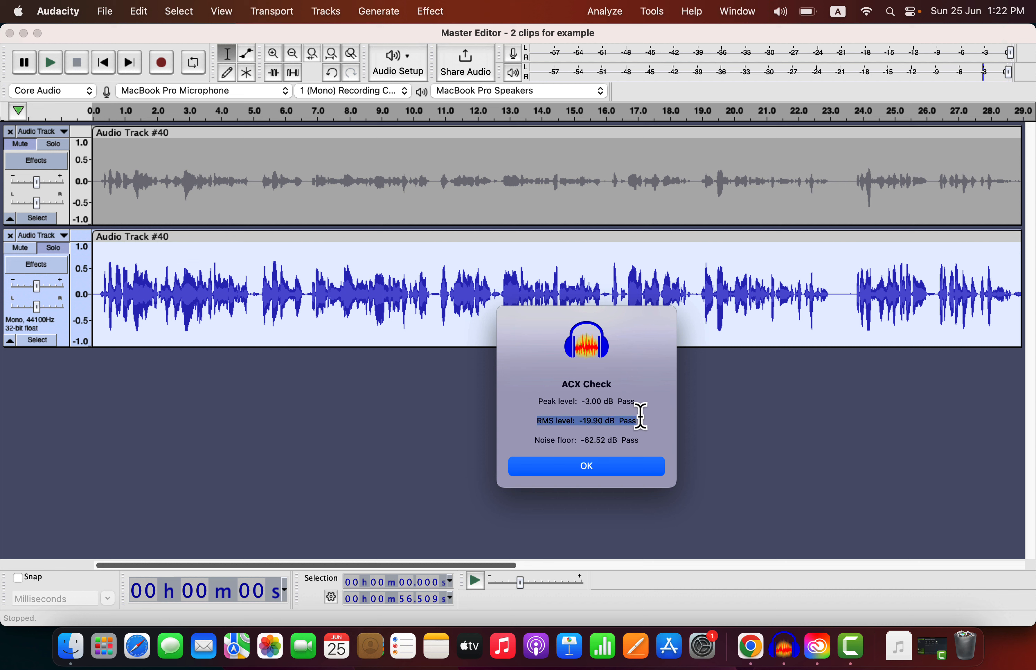
pyautogui.click(592, 471)
pyautogui.click(425, 13)
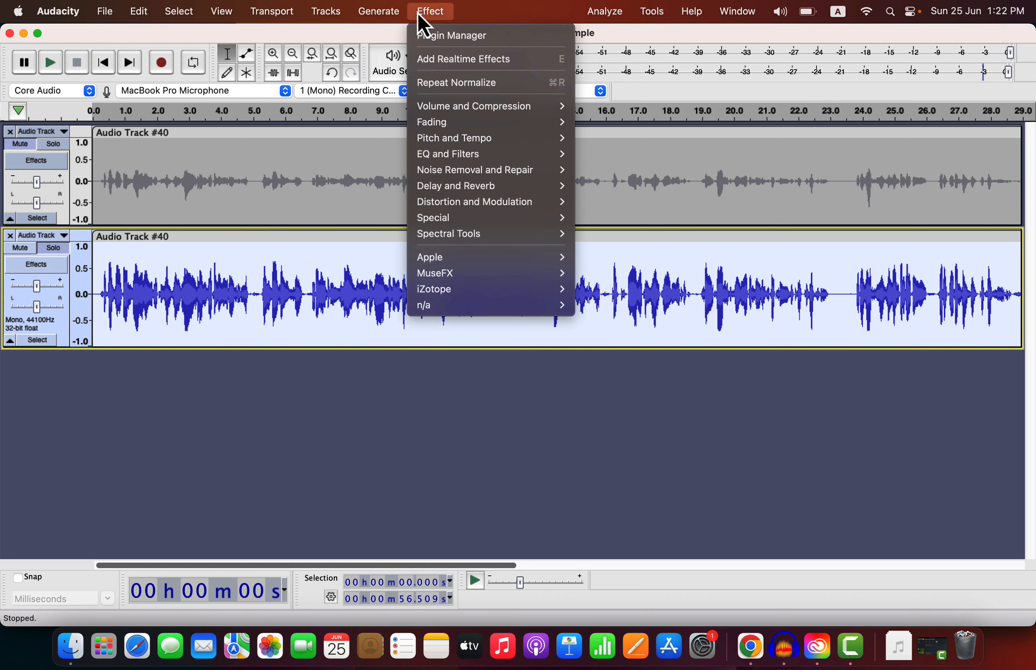
pyautogui.moveTo(475, 108)
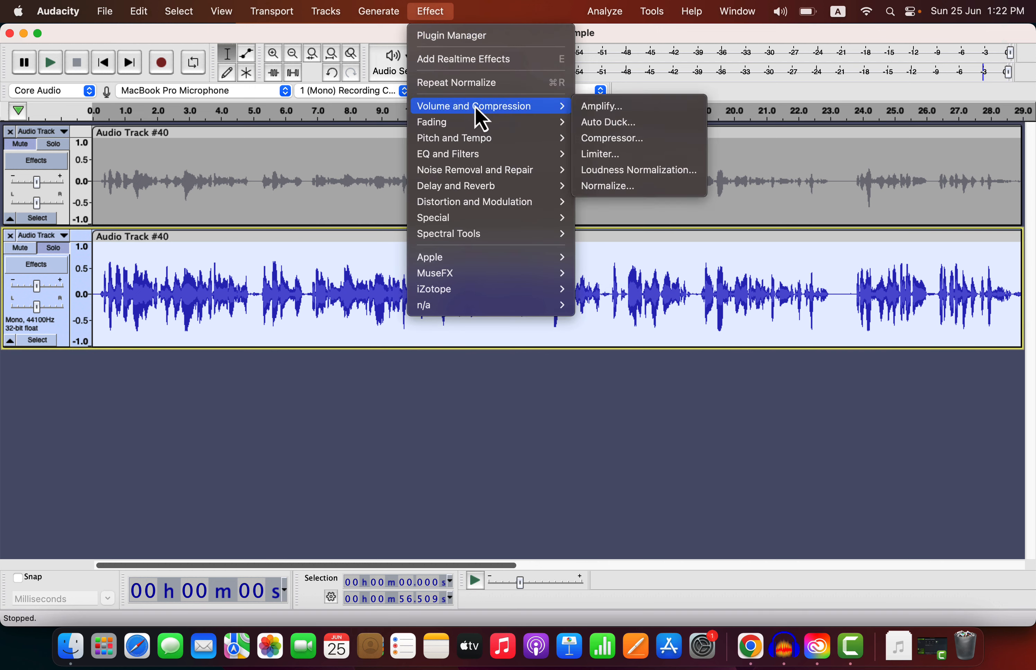
pyautogui.click(613, 171)
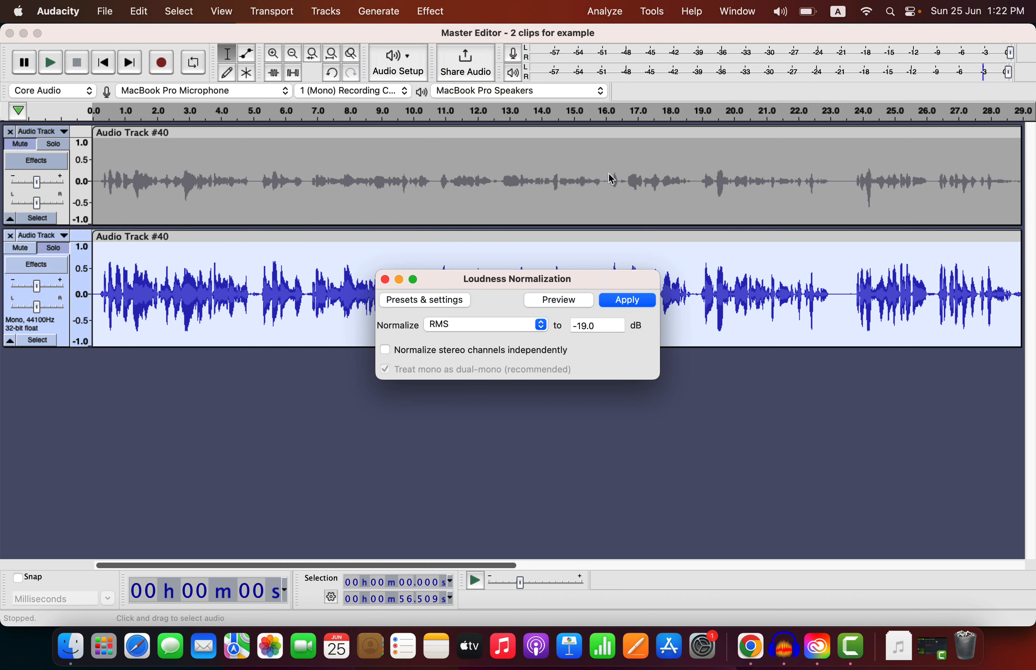
pyautogui.click(507, 327)
pyautogui.click(592, 331)
pyautogui.click(592, 330)
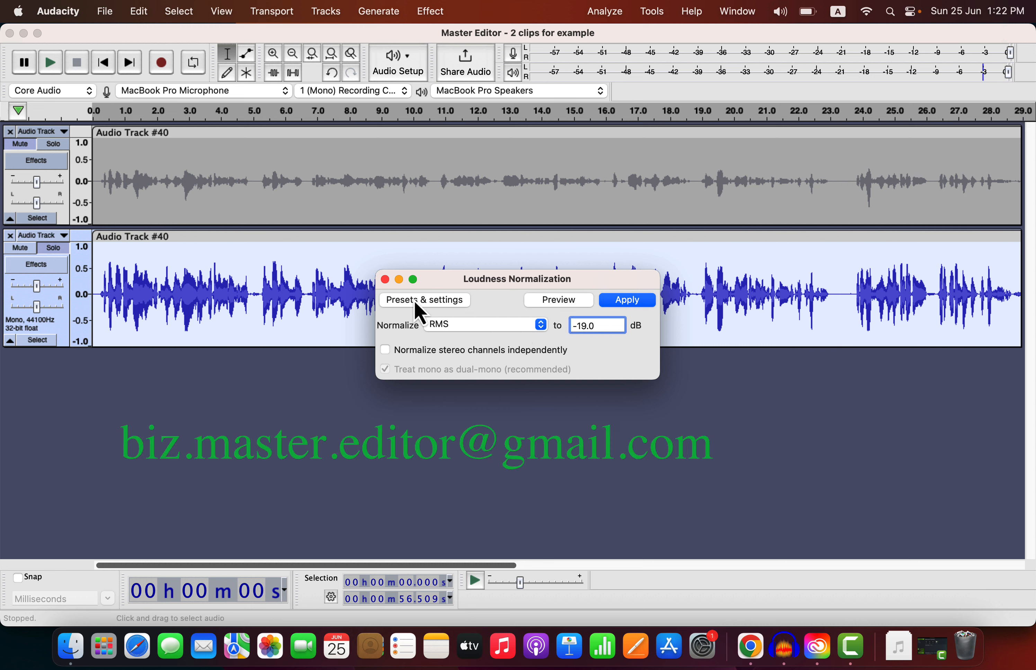
pyautogui.click(384, 279)
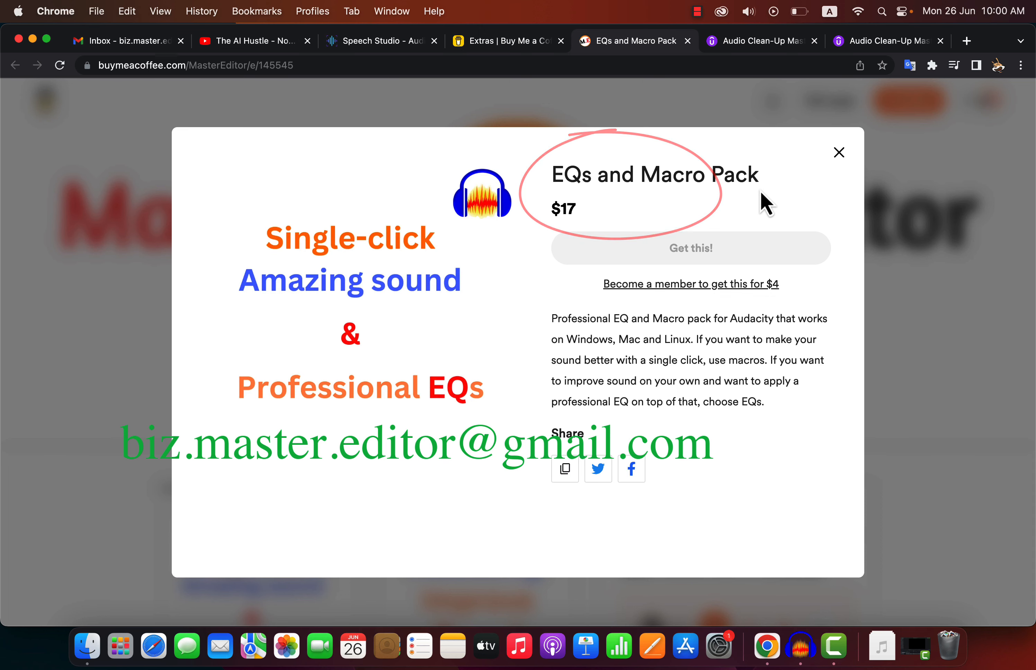
# Step: Switch to the Udemy course tab in Chrome and highlight the course title and each learning outcome
pyautogui.click(915, 41)
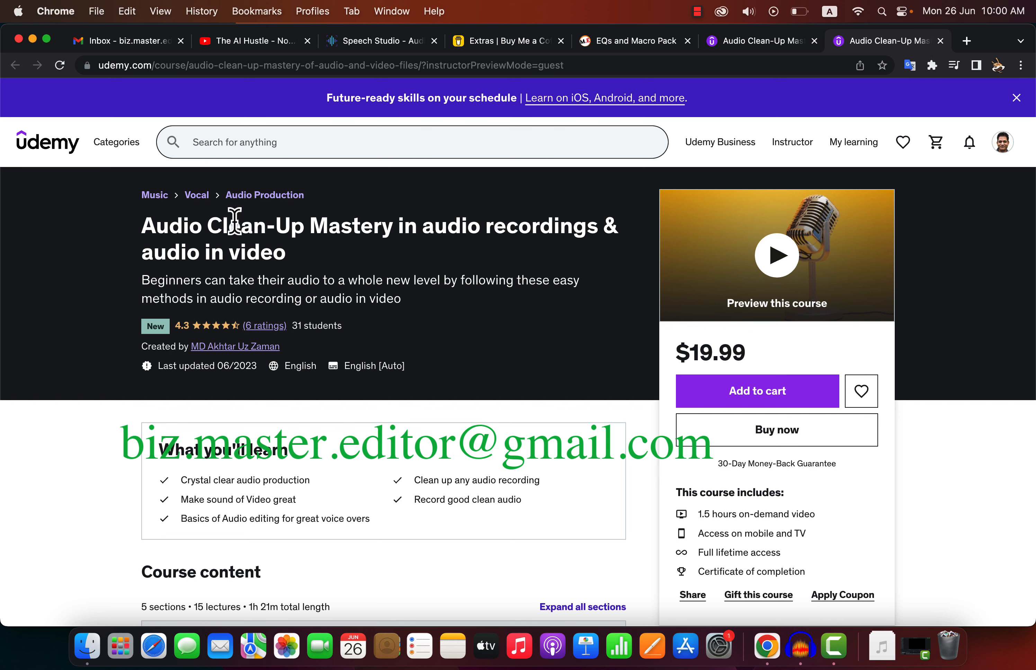
pyautogui.moveTo(145, 225); pyautogui.dragTo(279, 248)
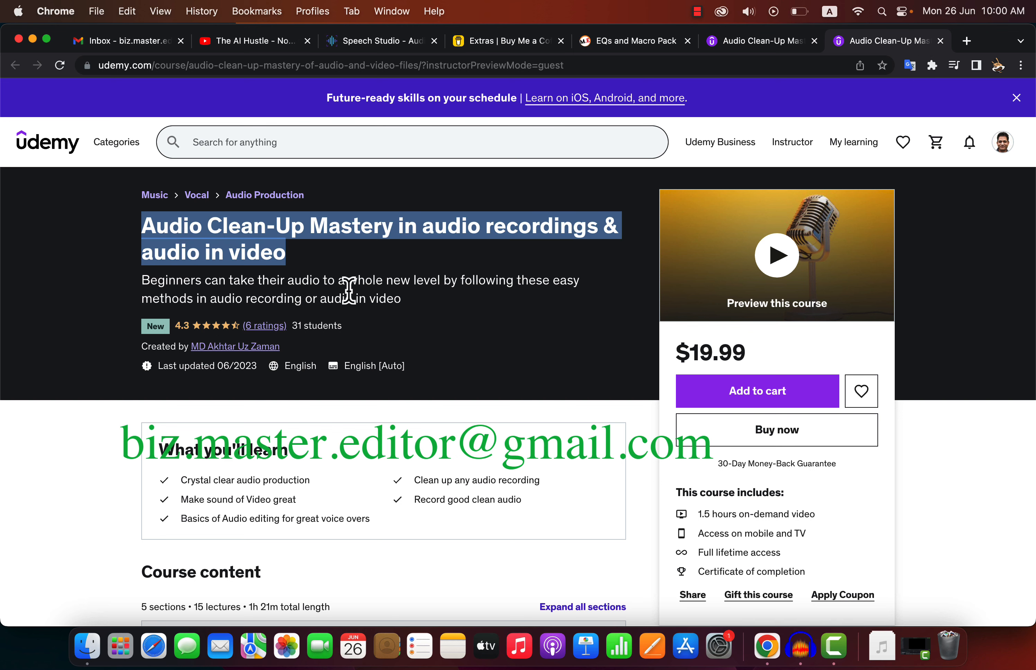
pyautogui.scroll(-5, 348, 290)
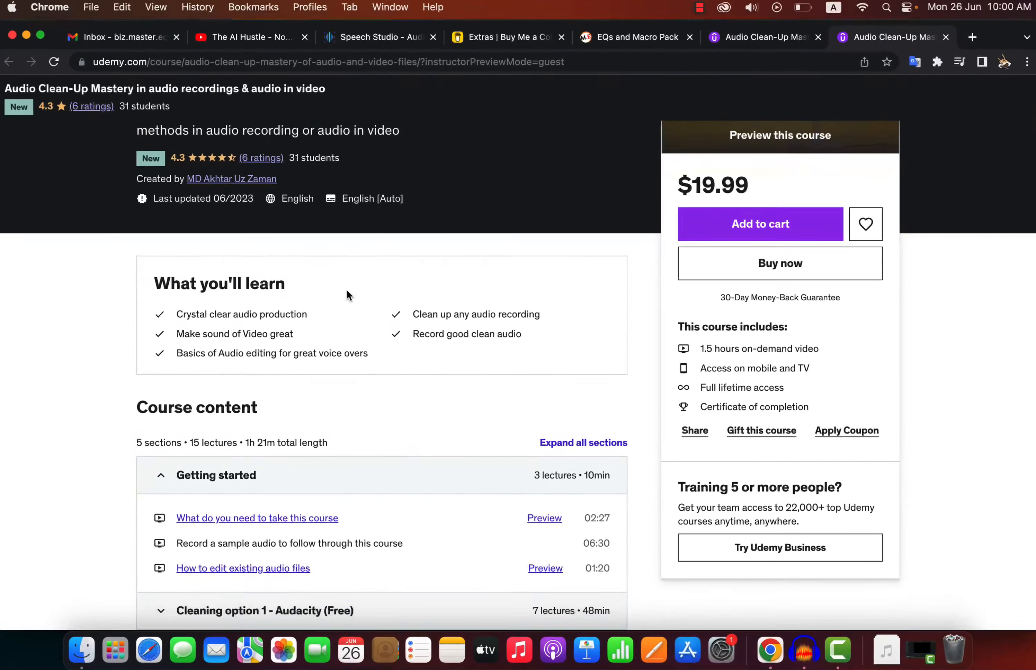
pyautogui.moveTo(173, 314); pyautogui.dragTo(331, 315)
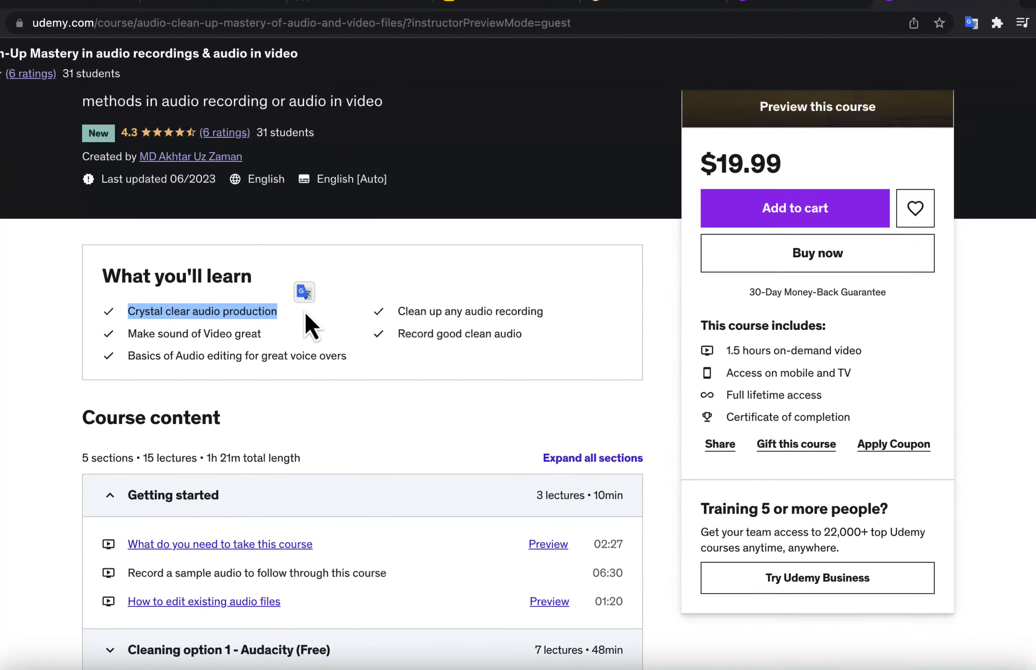
pyautogui.moveTo(128, 334); pyautogui.dragTo(242, 333)
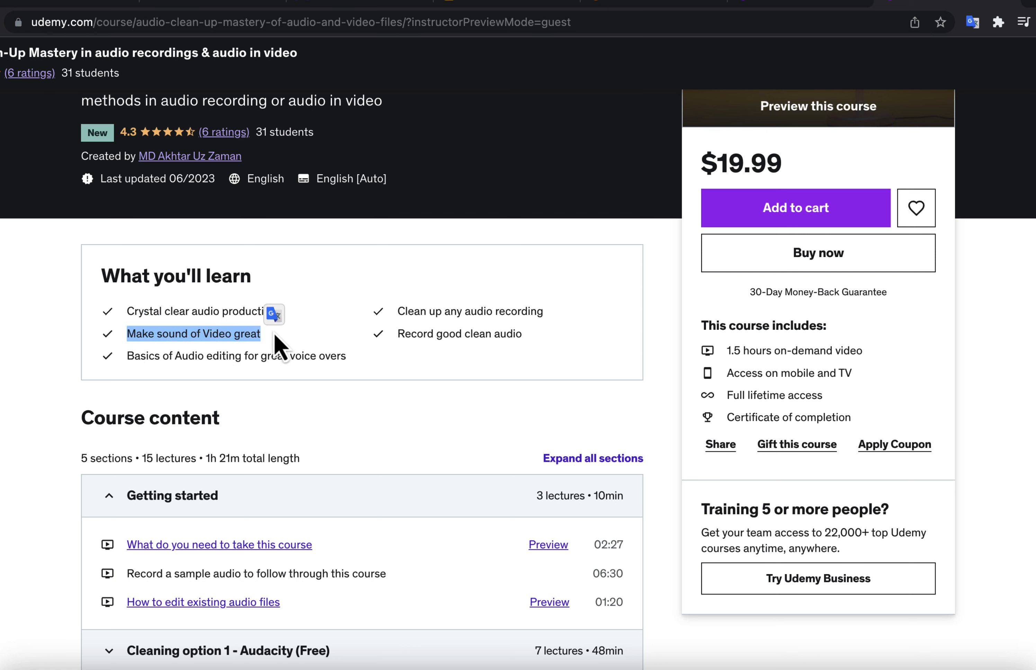
pyautogui.moveTo(131, 373); pyautogui.dragTo(378, 362)
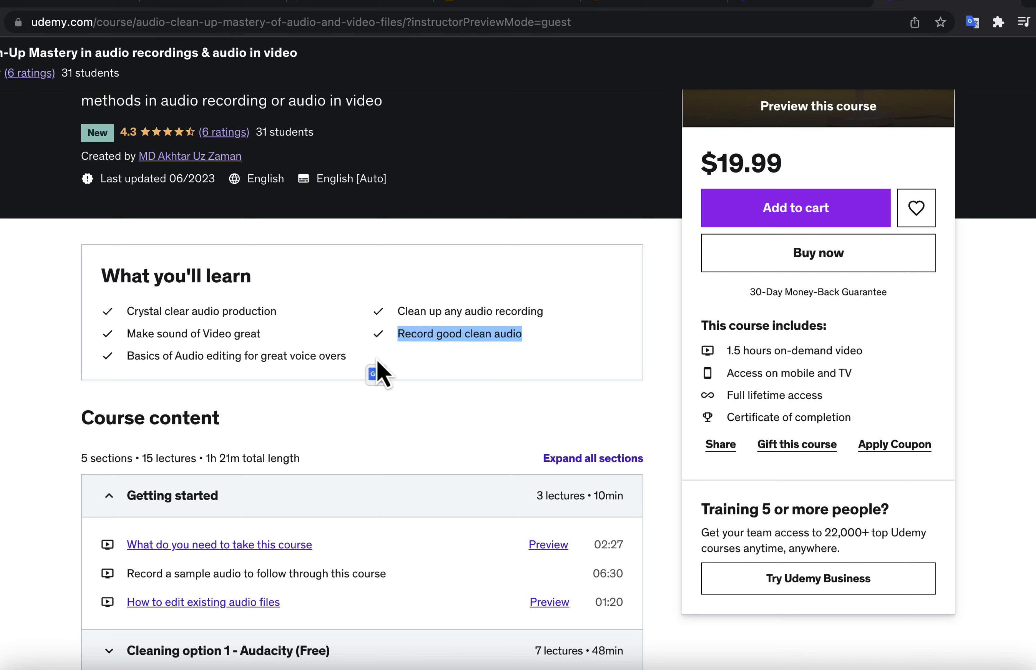
pyautogui.click(446, 358)
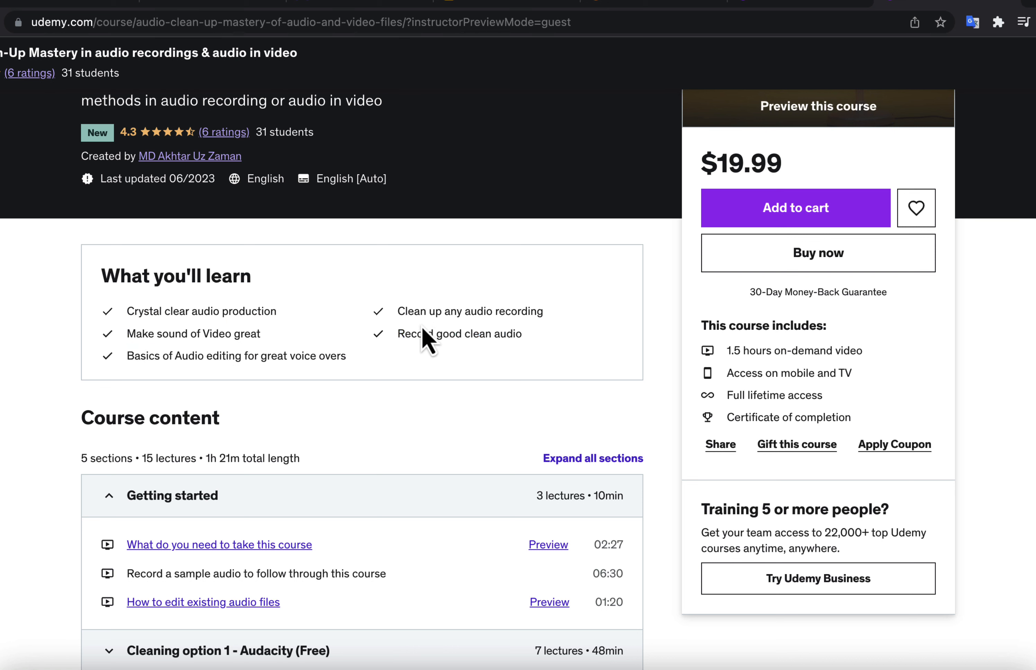
pyautogui.moveTo(397, 310); pyautogui.dragTo(562, 320)
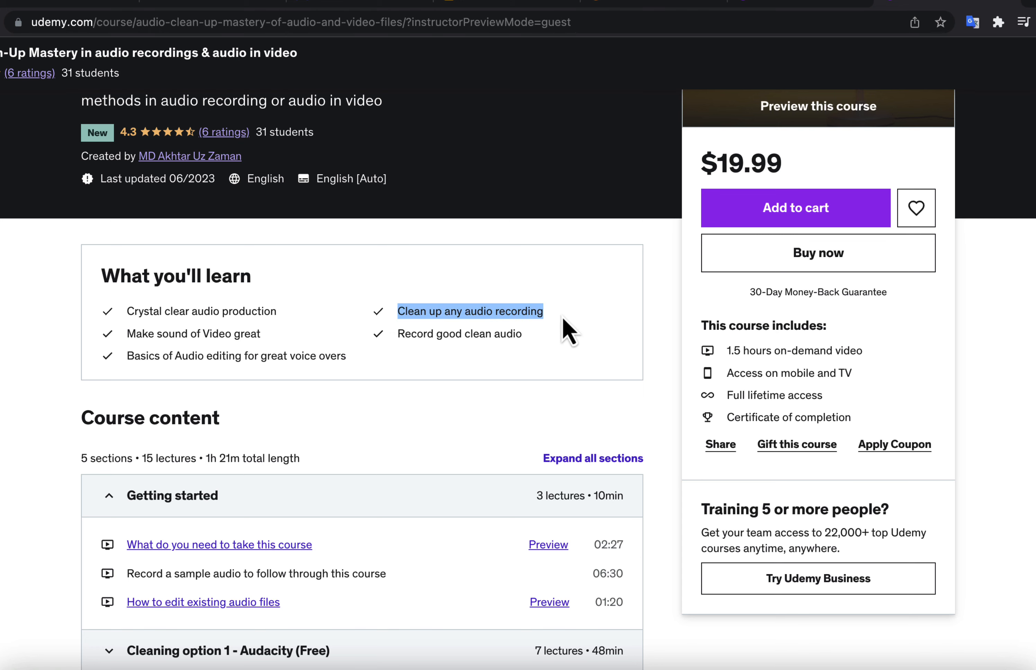
pyautogui.click(508, 378)
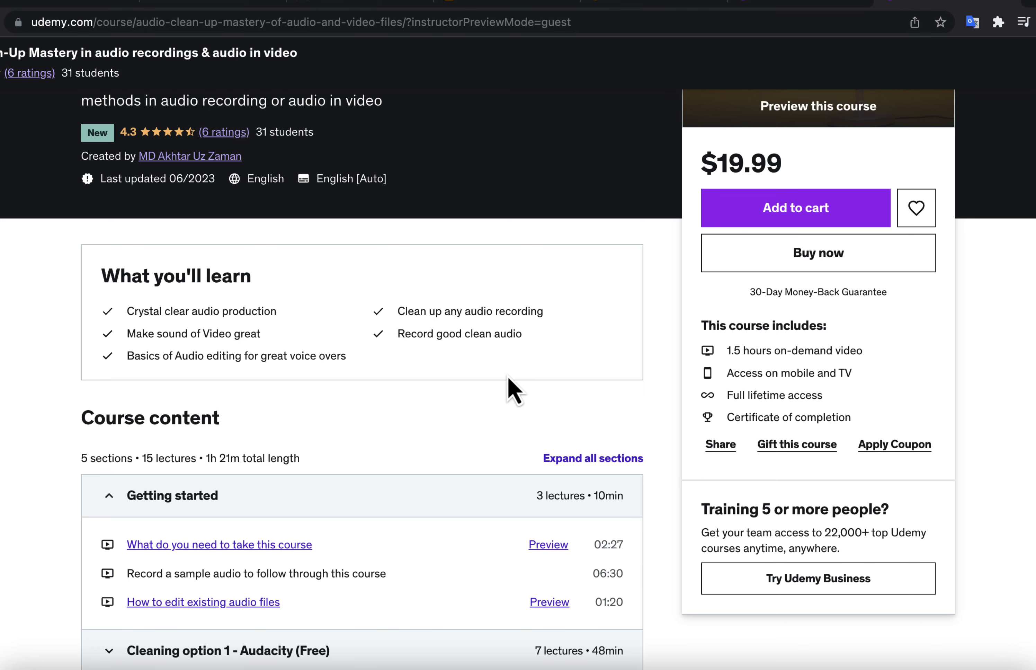
# Step: Expand the Cleaning option 1 - Audacity (Free) section in the course content list
pyautogui.scroll(-4, 508, 377)
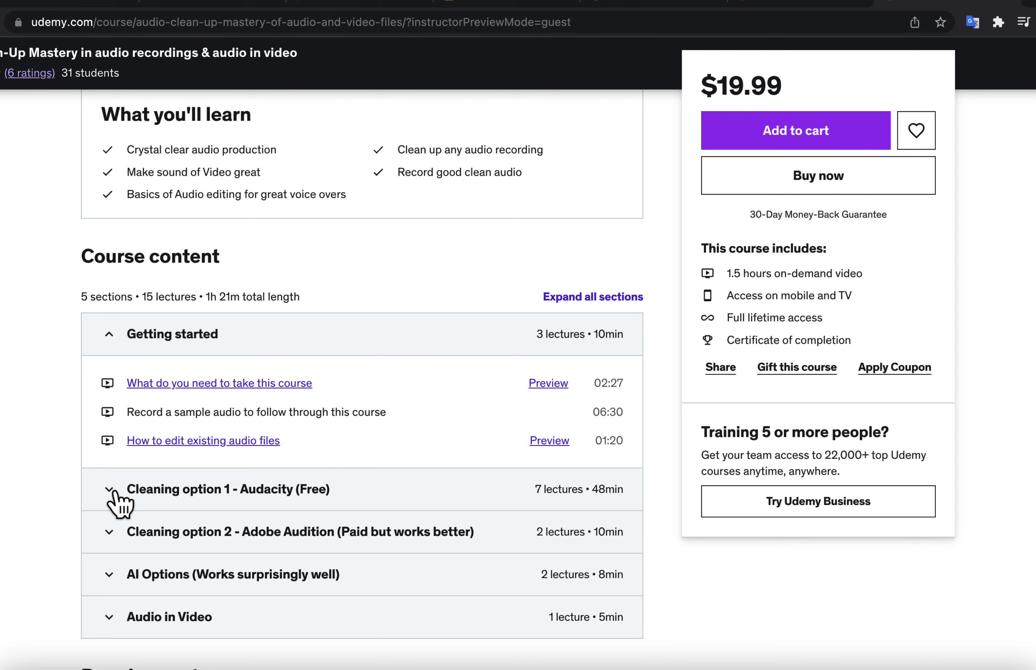
pyautogui.click(113, 492)
pyautogui.scroll(-5, 38, 552)
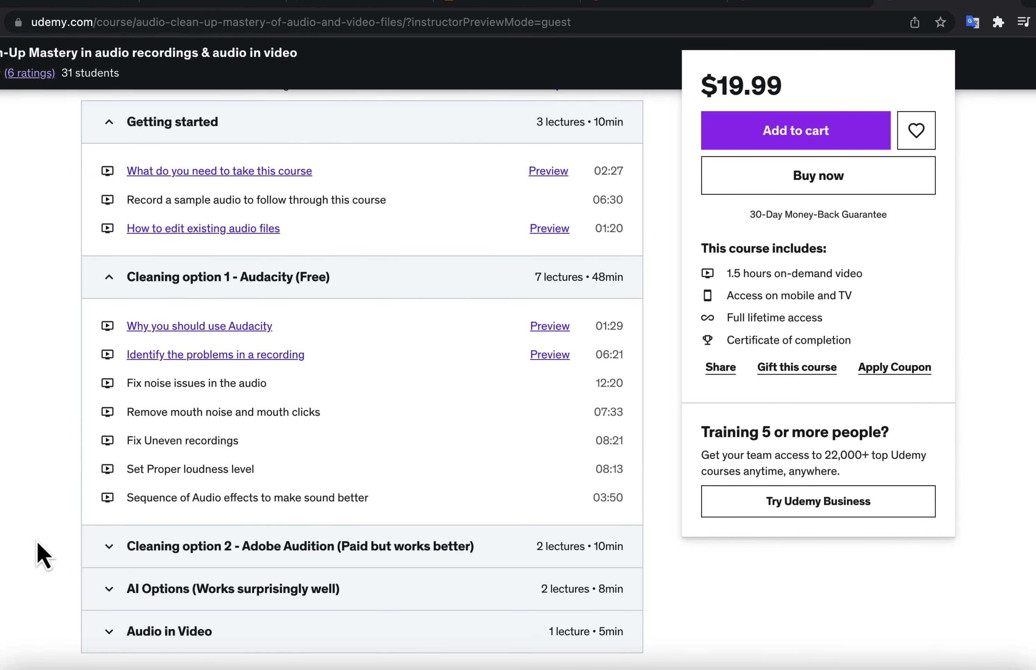